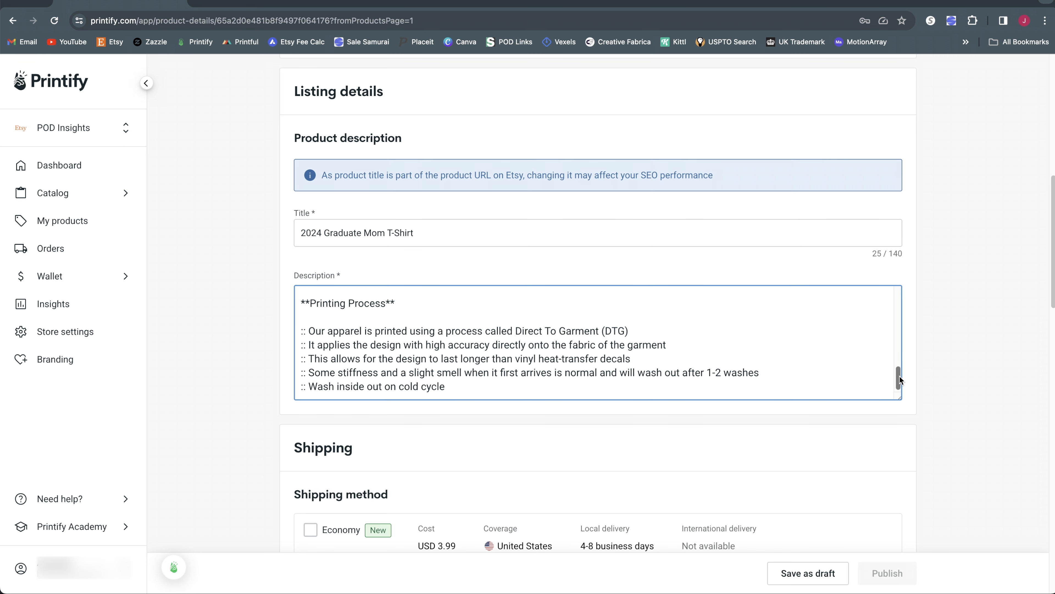
# Step: Review the 2024 Graduate Mom T-Shirt listing's description, shipping settings and variants section
pyautogui.moveTo(899, 379); pyautogui.dragTo(904, 291)
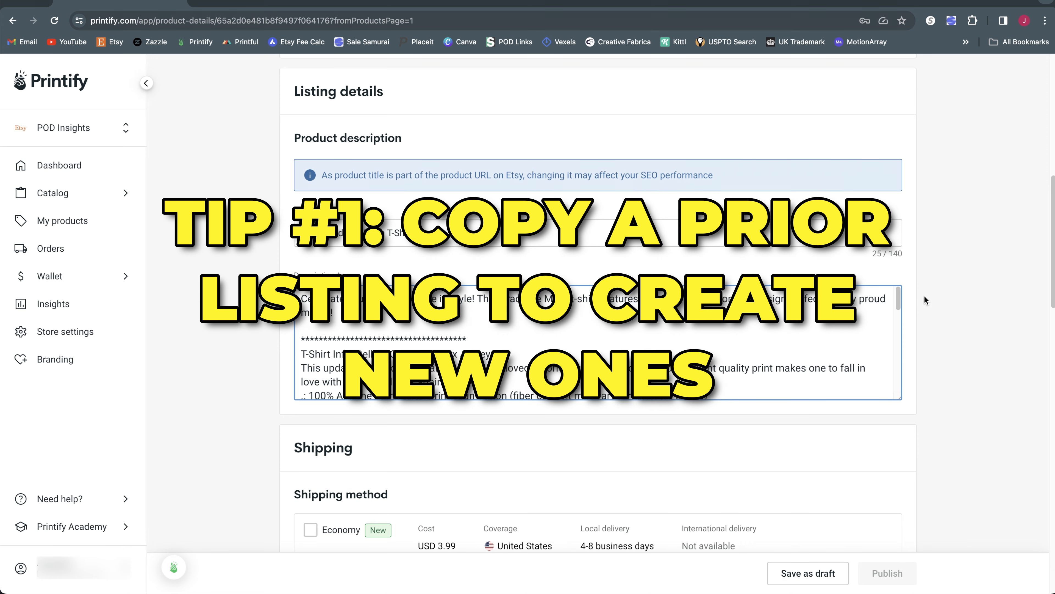
pyautogui.scroll(-10, 928, 344)
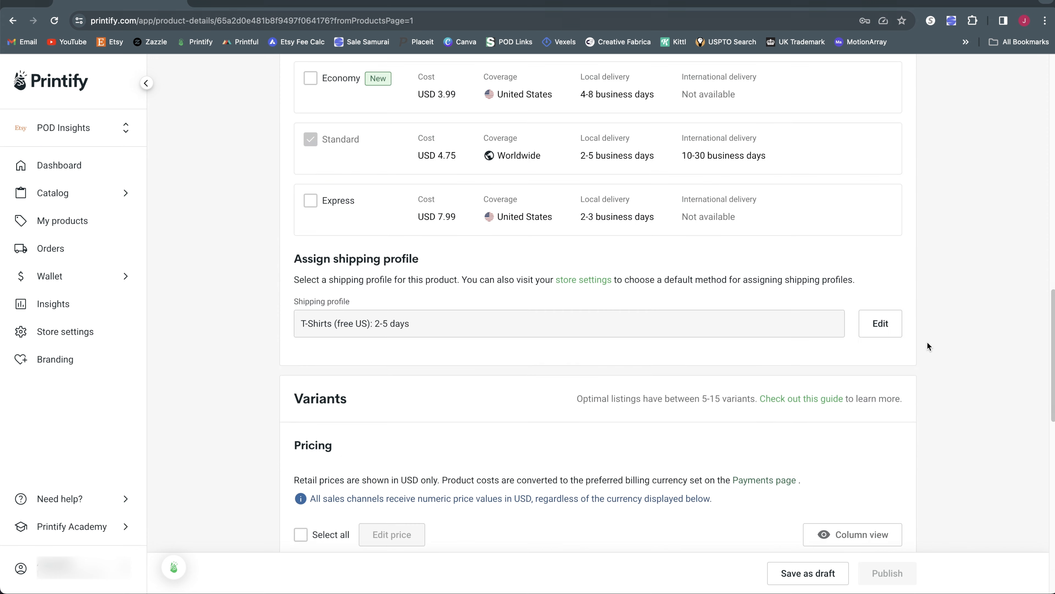
pyautogui.scroll(-8, 928, 344)
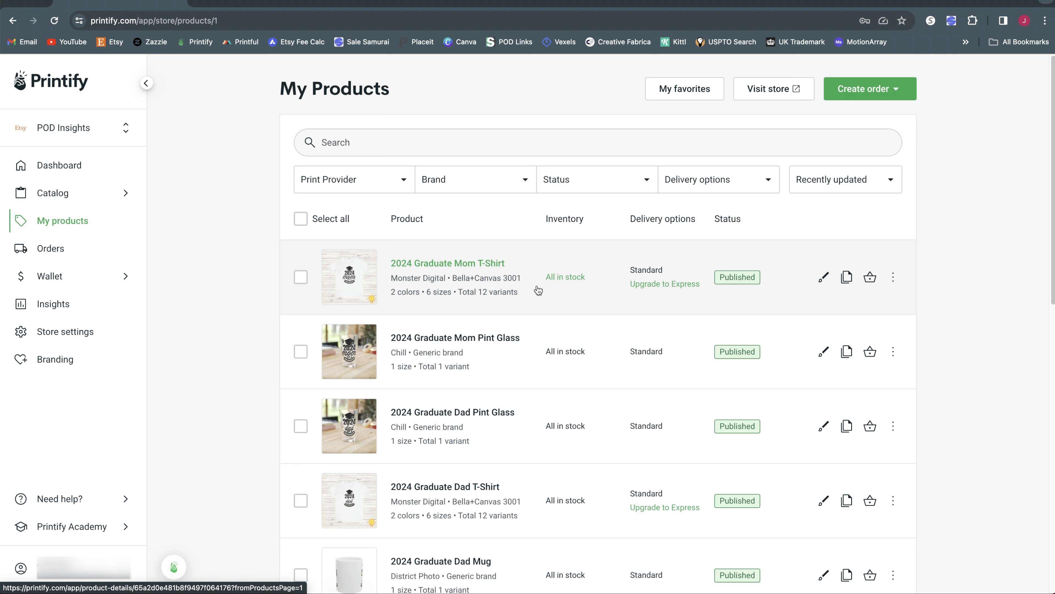
# Step: Duplicate the 2024 Graduate Mom T-Shirt and replace the copy's front design with the "2024 dad of a graduate" version
pyautogui.click(847, 282)
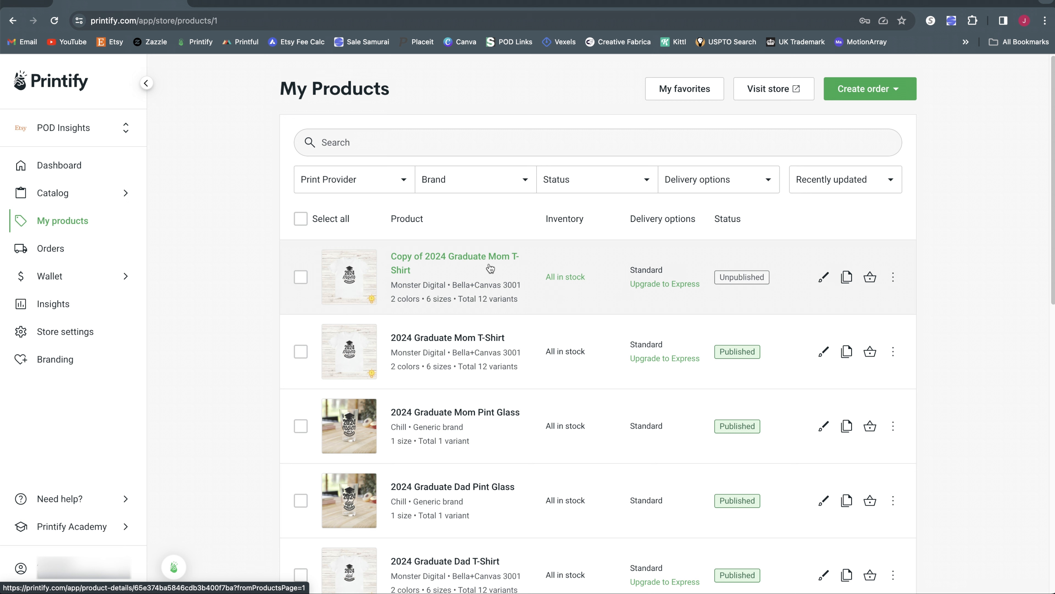
pyautogui.click(824, 276)
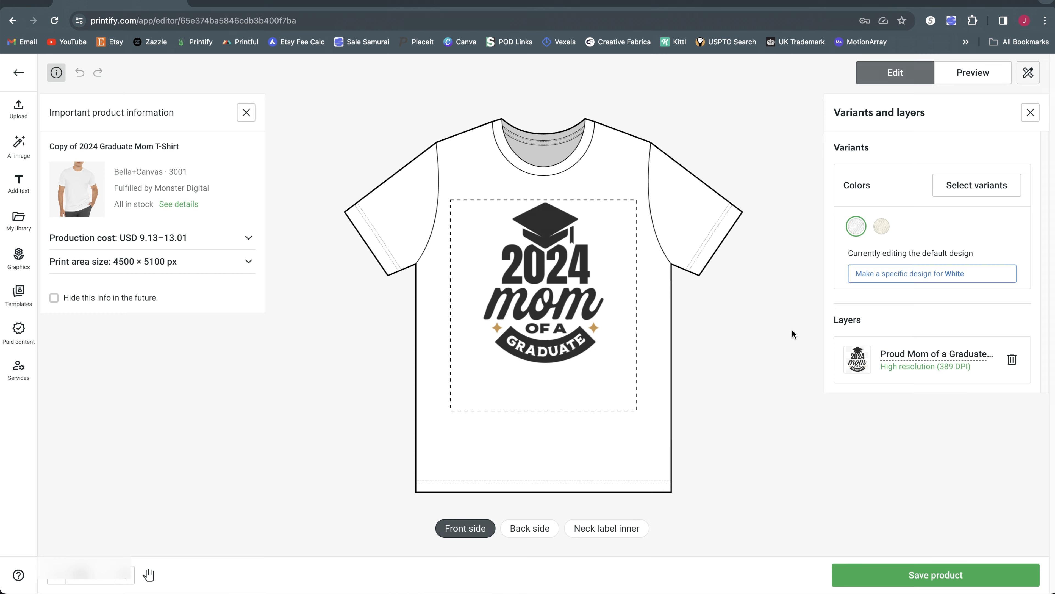
pyautogui.click(584, 266)
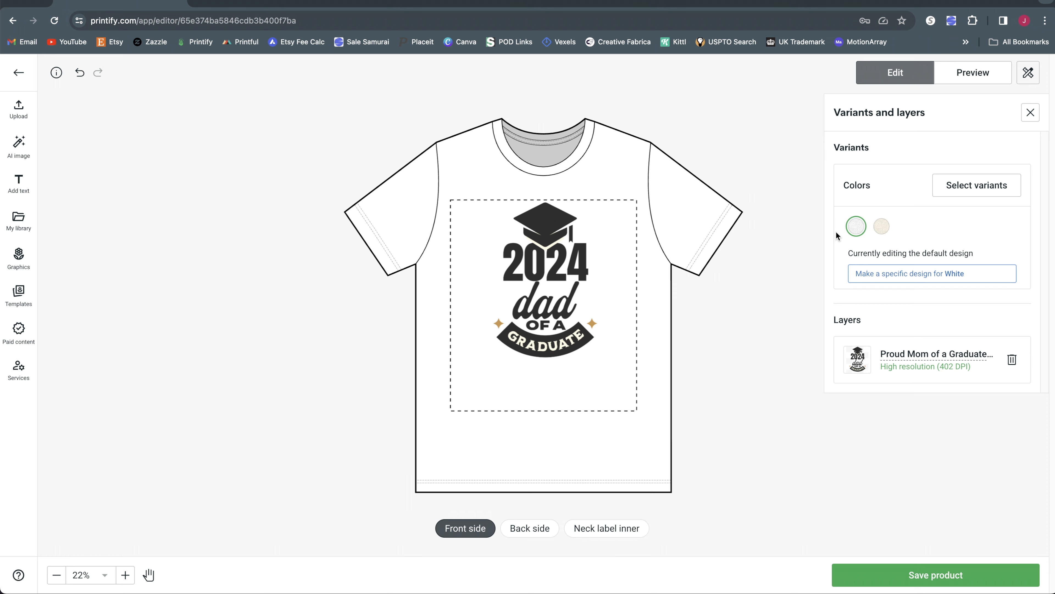
# Step: Check the copied shirt's color variants and its Person 4 mockup, and save the product
pyautogui.click(963, 194)
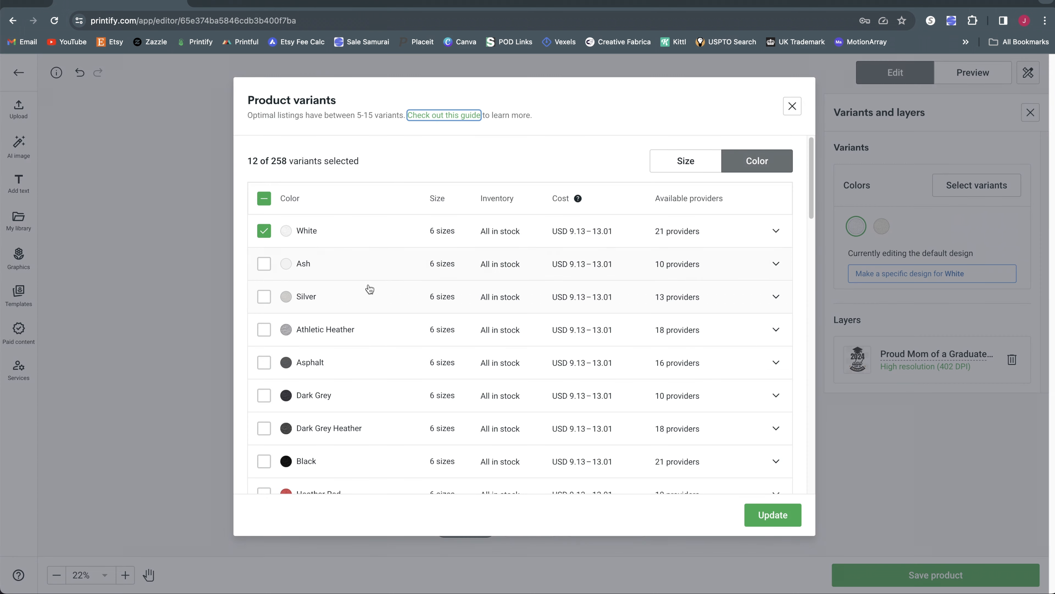
pyautogui.click(792, 106)
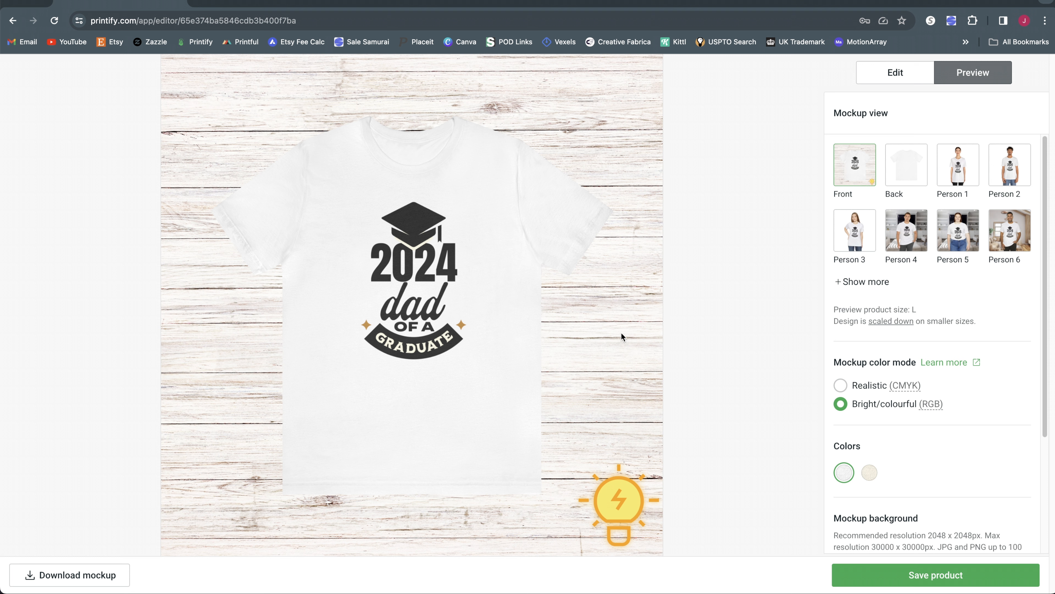
pyautogui.click(908, 241)
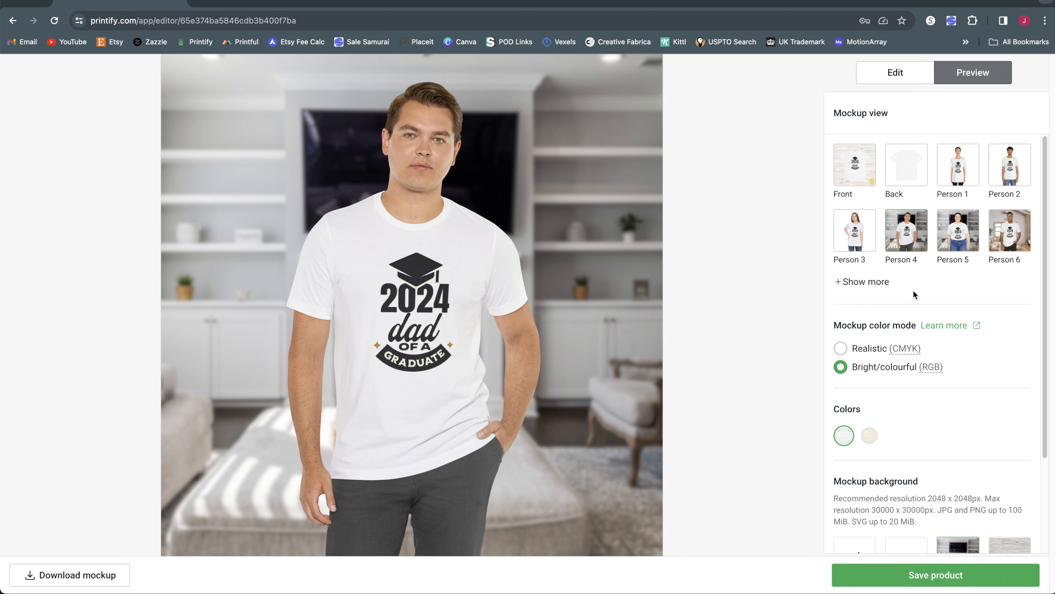
pyautogui.click(907, 572)
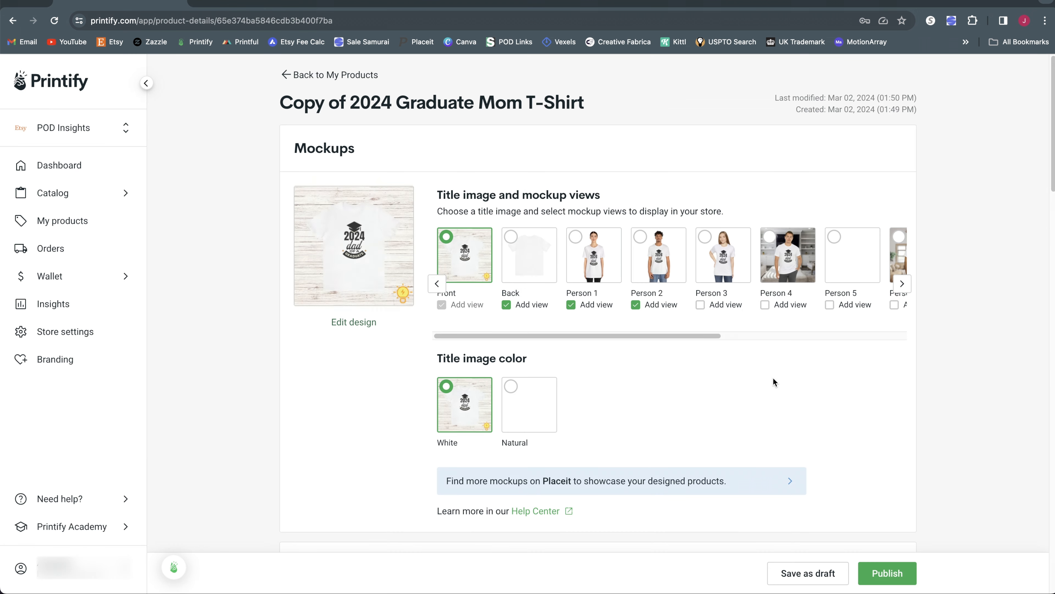
# Step: Change the copied listing's title to "2024 Graduate Dad T-Shirt"
pyautogui.scroll(-5, 772, 378)
pyautogui.scroll(-6, 772, 377)
pyautogui.tripleClick(484, 214)
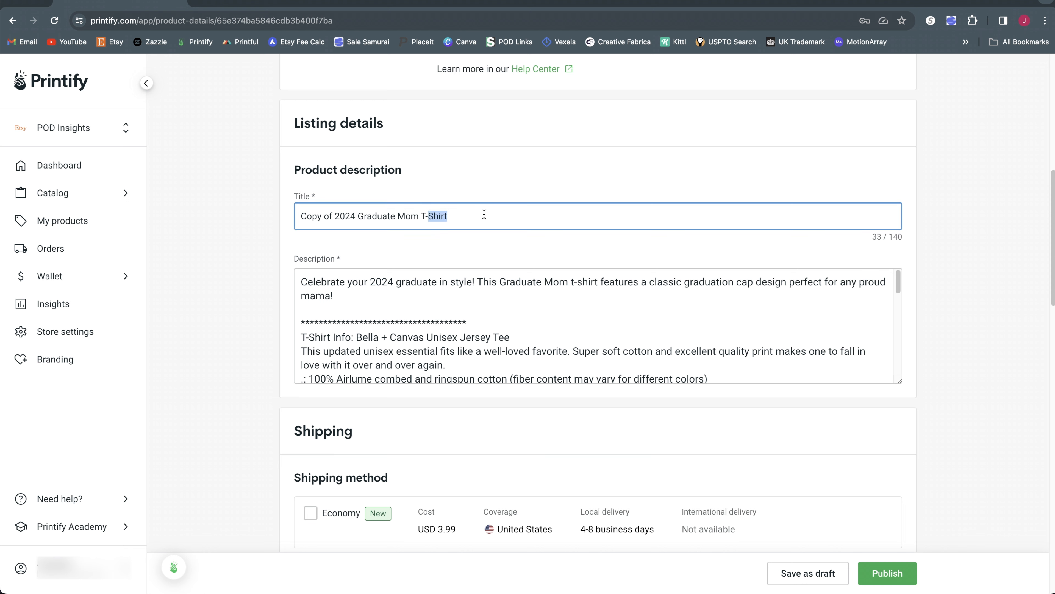
pyautogui.moveTo(337, 217); pyautogui.dragTo(288, 220)
pyautogui.press('BackSpace')
pyautogui.click(385, 216)
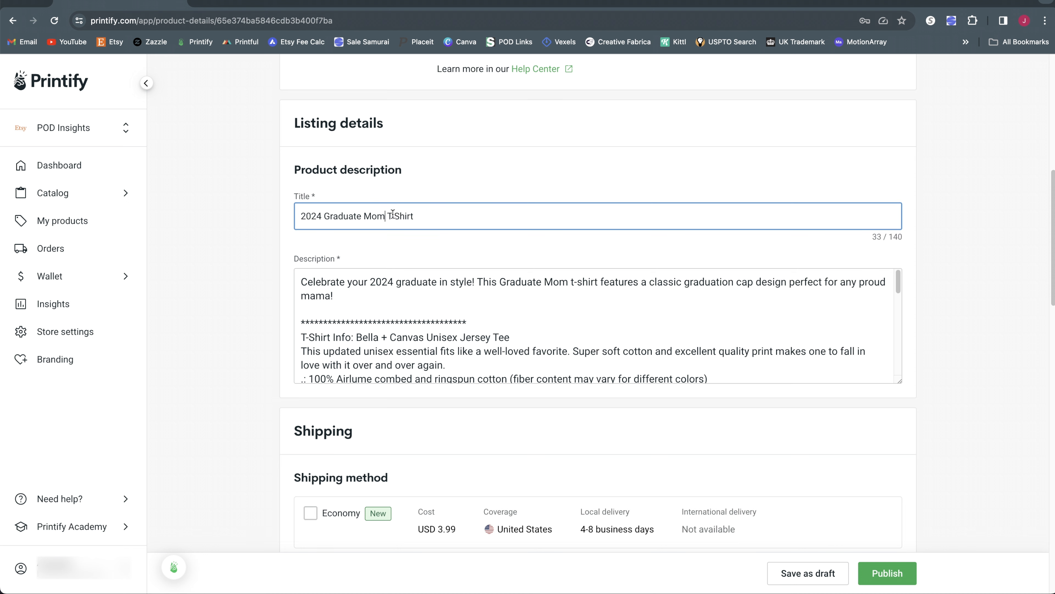
pyautogui.press('BackSpace')
pyautogui.press('BackSpace')
pyautogui.press('BackSpace')
pyautogui.write('Dad')
# Step: Reword the description's opening sentence to say "Graduate Dad t-shirt" and "proud papa!"
pyautogui.click(437, 290)
pyautogui.click(565, 282)
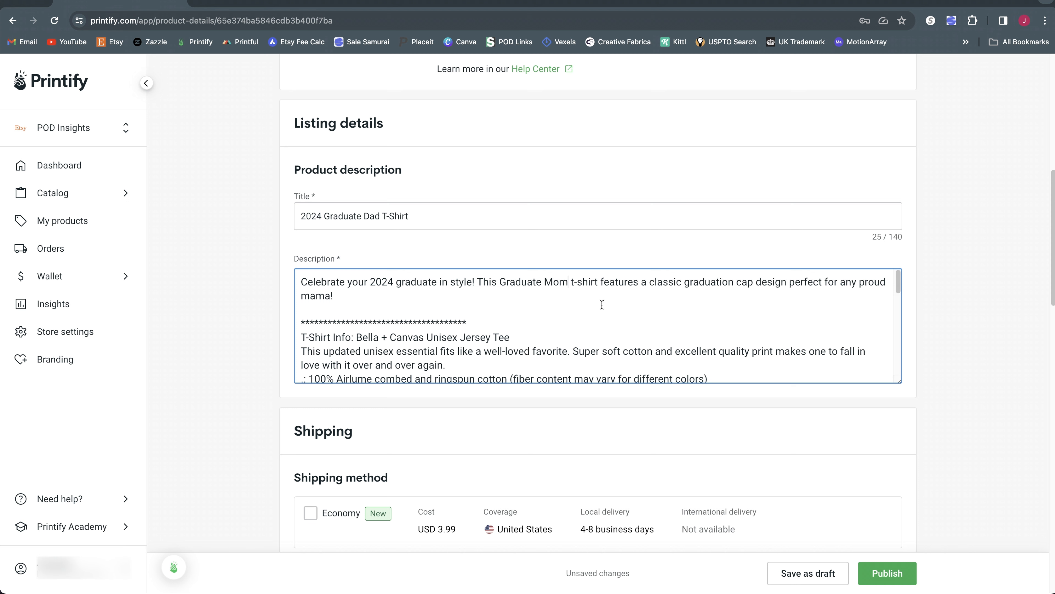
pyautogui.press('BackSpace')
pyautogui.press('BackSpace')
pyautogui.press('BackSpace')
pyautogui.write('Dad')
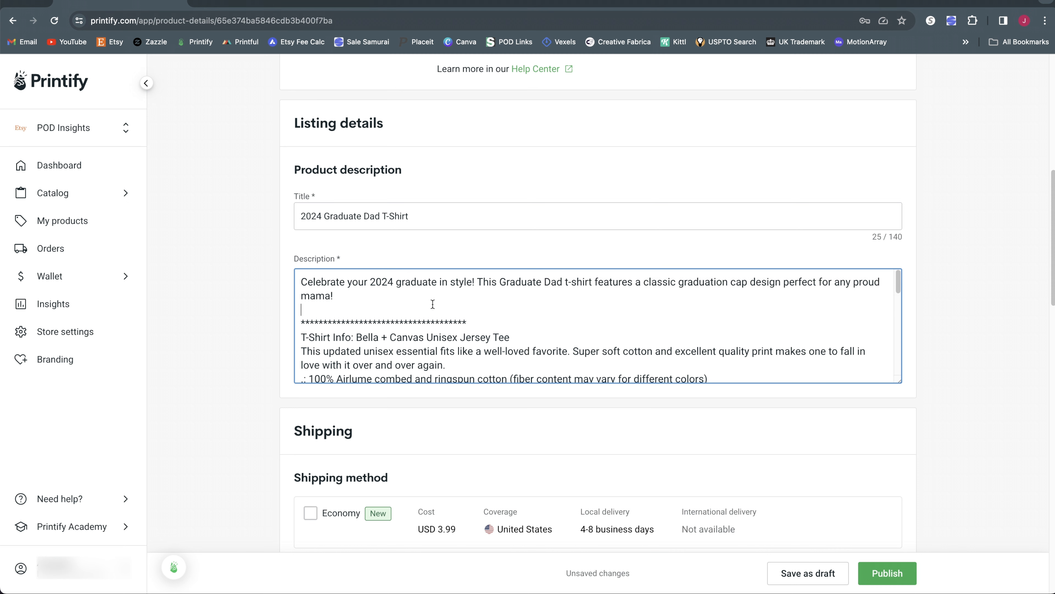
pyautogui.moveTo(329, 295); pyautogui.dragTo(301, 296)
pyautogui.write('papa')
pyautogui.click(919, 279)
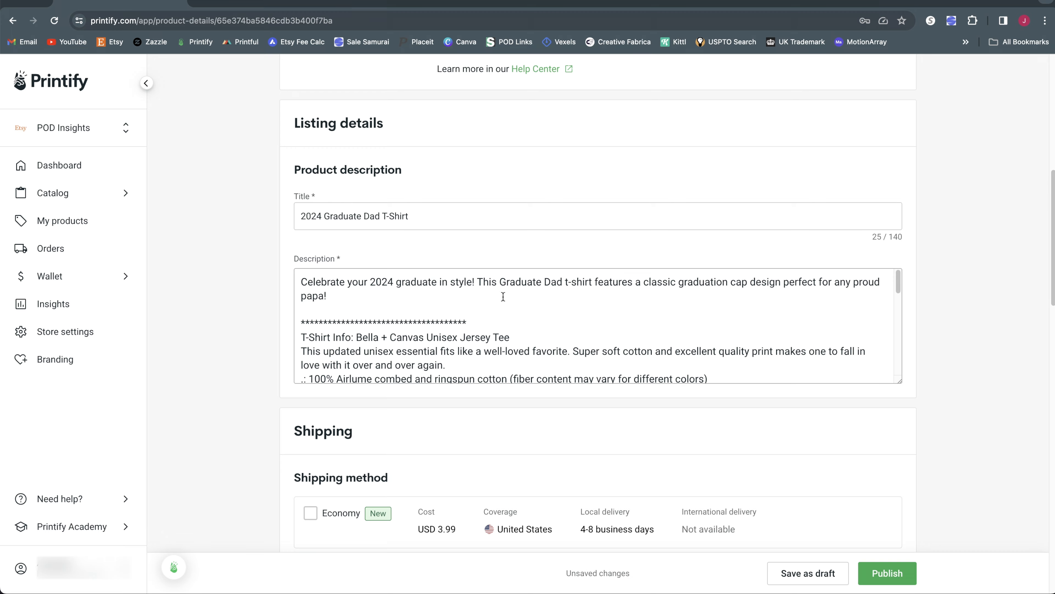
# Step: Review the listing's variant pricing, shipping profile and publishing settings, and publish it to the Etsy store
pyautogui.scroll(-3, 929, 362)
pyautogui.scroll(-15, 919, 359)
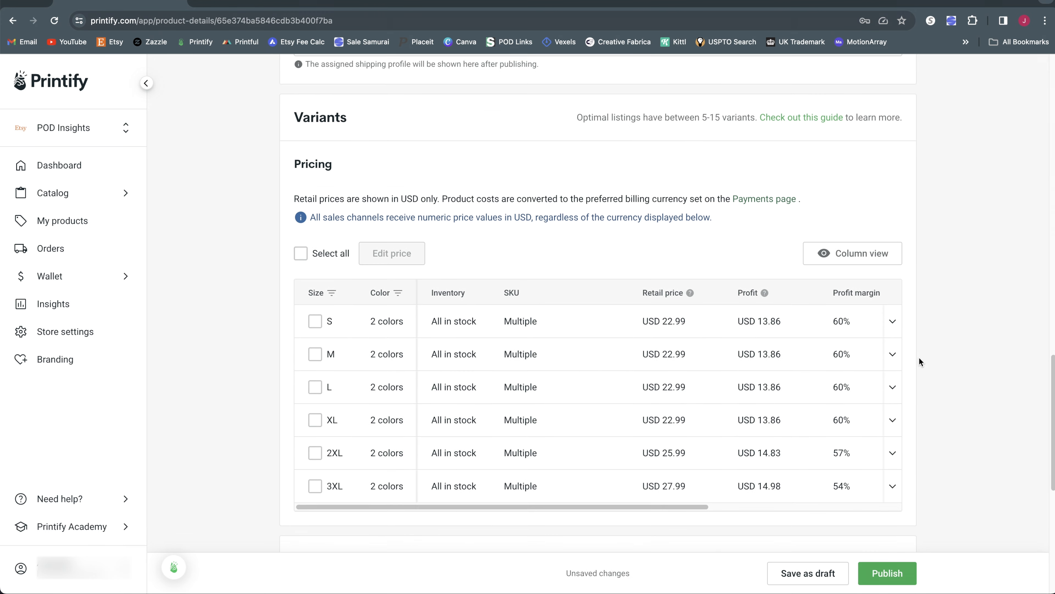
pyautogui.scroll(-1, 744, 337)
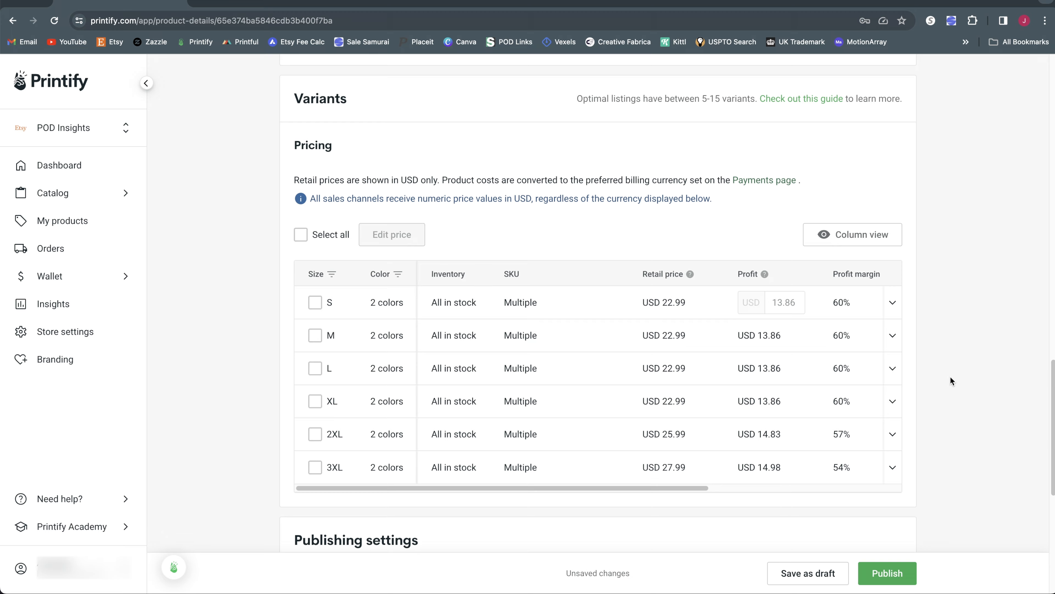
pyautogui.scroll(5, 952, 381)
pyautogui.scroll(1, 950, 377)
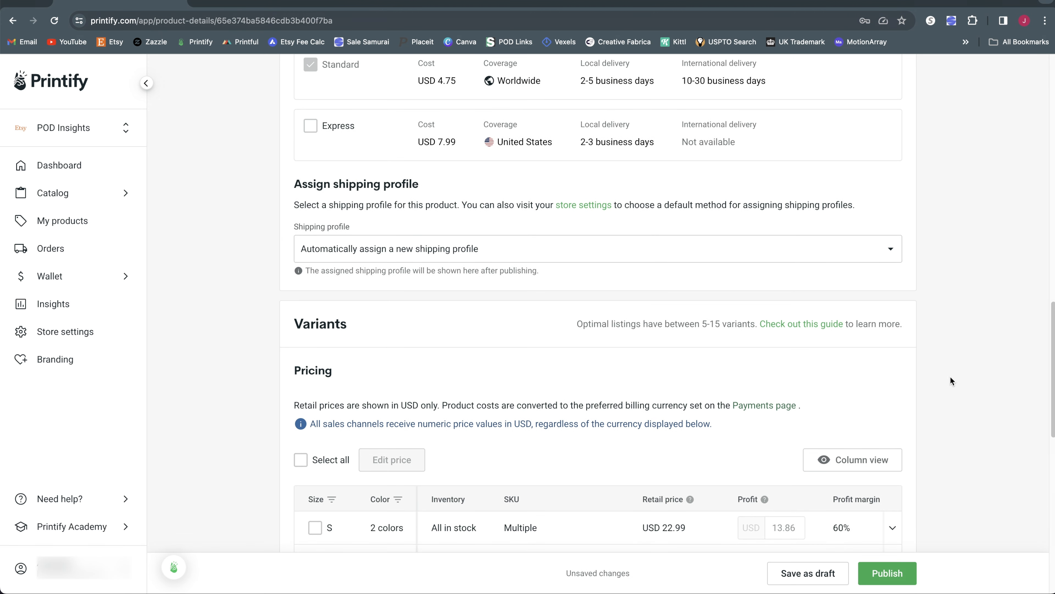
pyautogui.scroll(1, 950, 377)
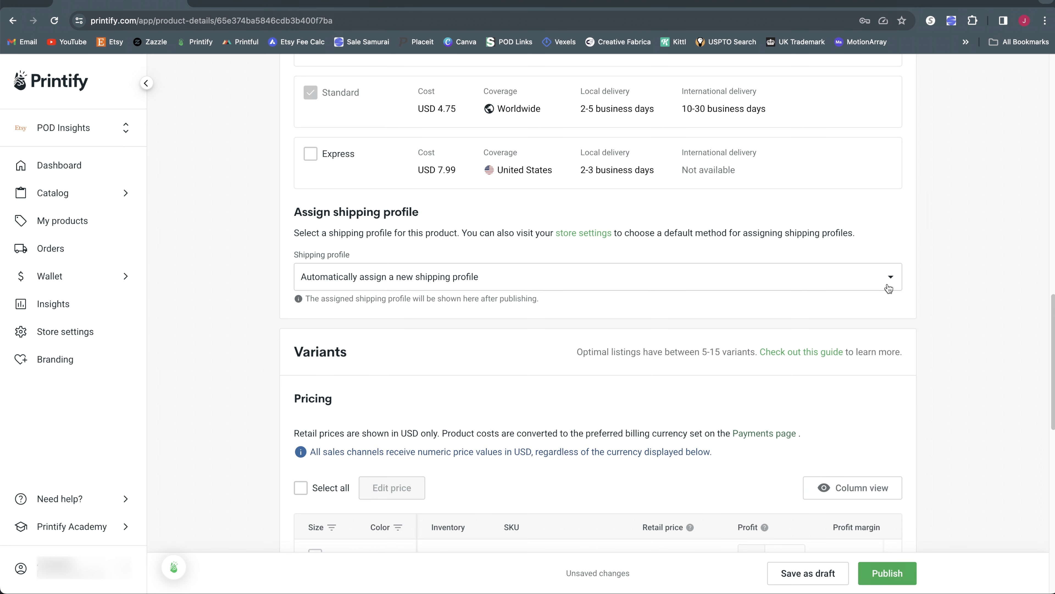
pyautogui.scroll(-15, 923, 313)
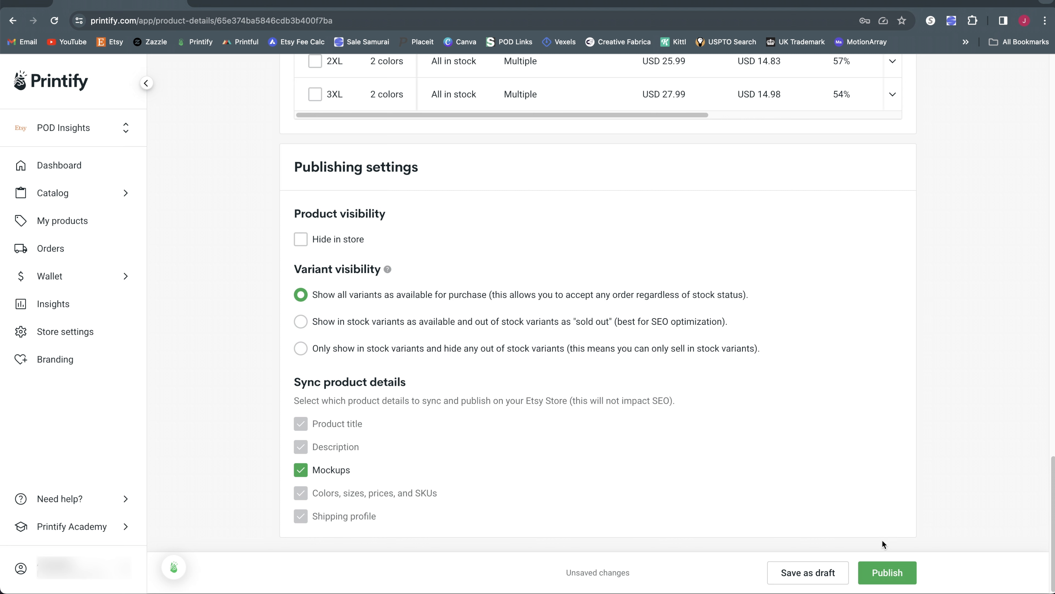
pyautogui.click(880, 570)
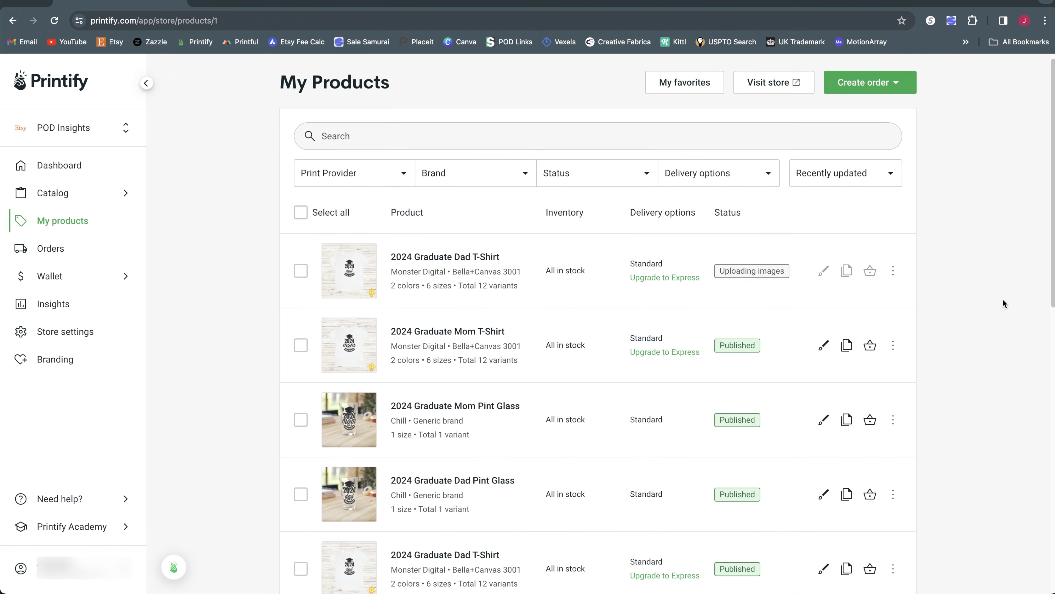
# Step: Duplicate the published 2024 Graduate Mom T-Shirt and list only in-stock print providers as replacements for the copy
pyautogui.scroll(-3, 1003, 299)
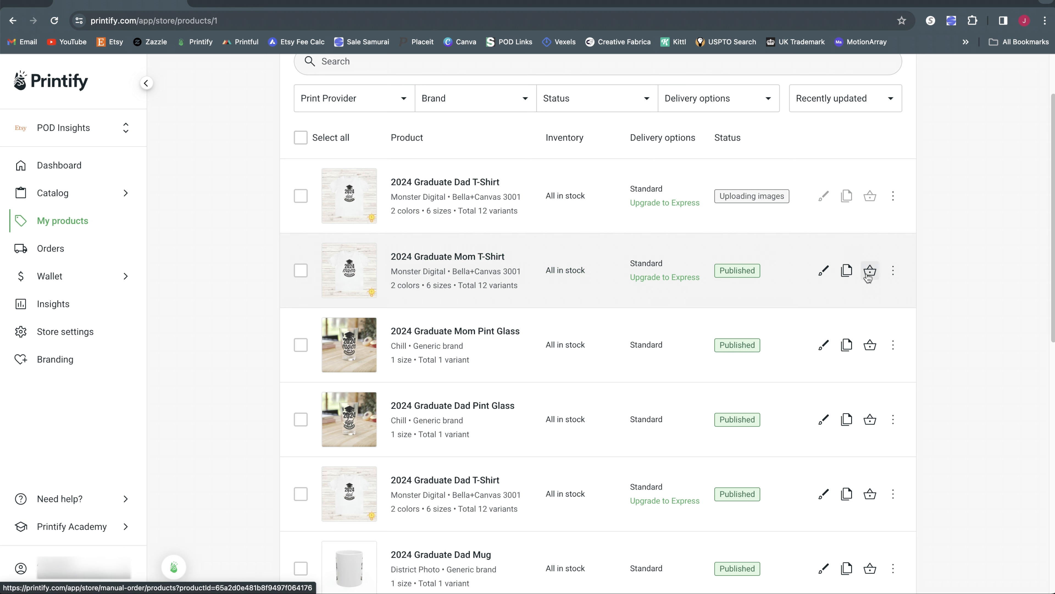
pyautogui.click(849, 278)
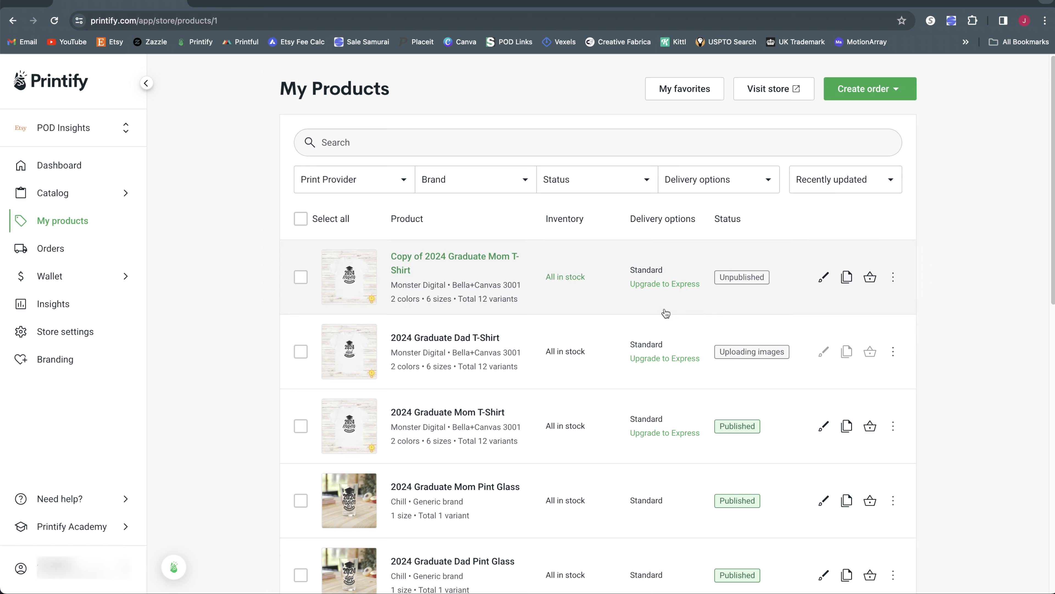
pyautogui.click(893, 281)
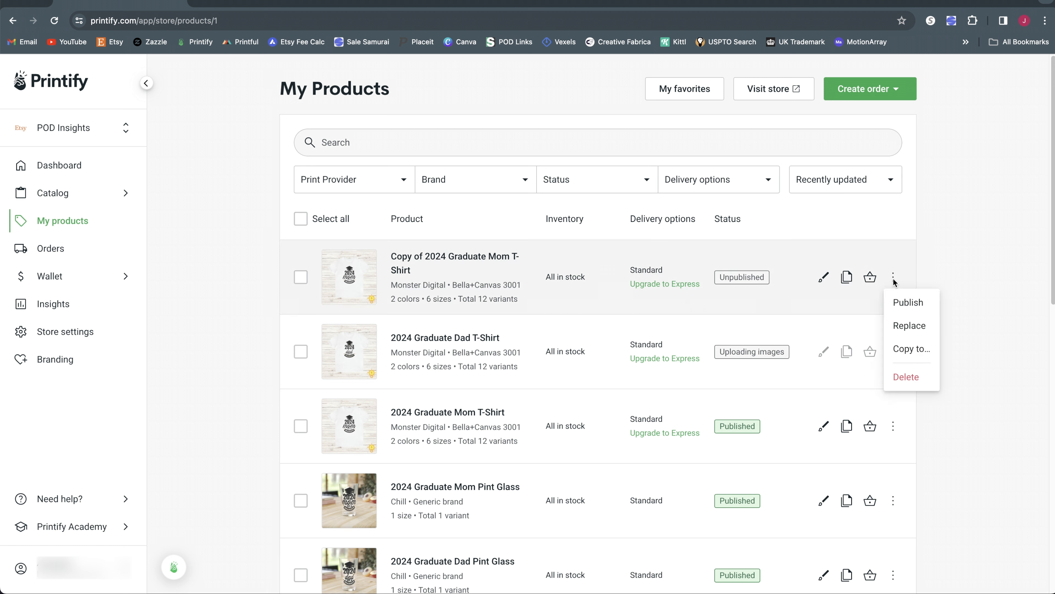
pyautogui.click(908, 326)
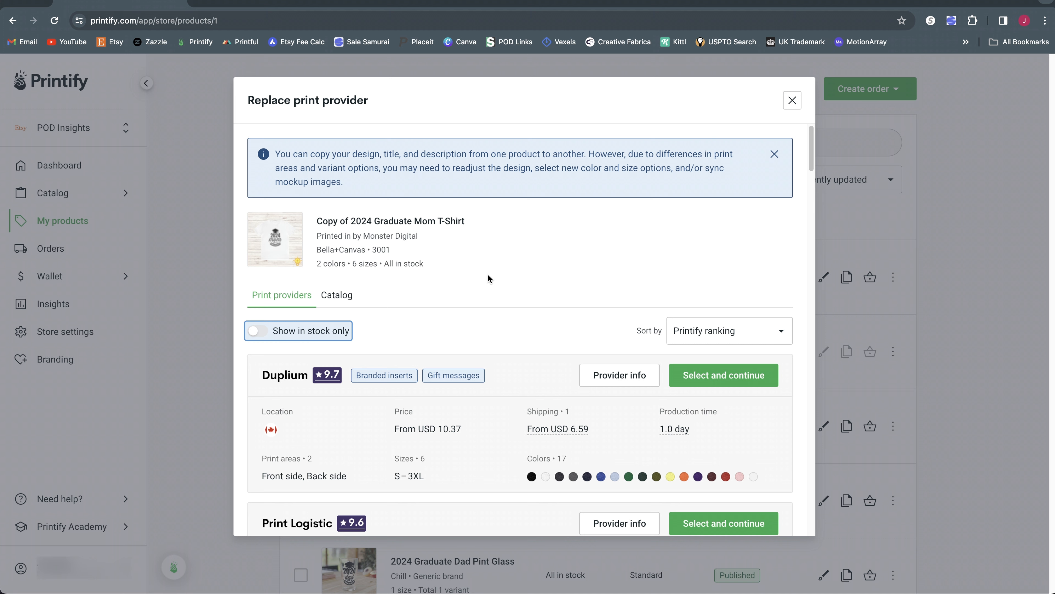
pyautogui.click(258, 331)
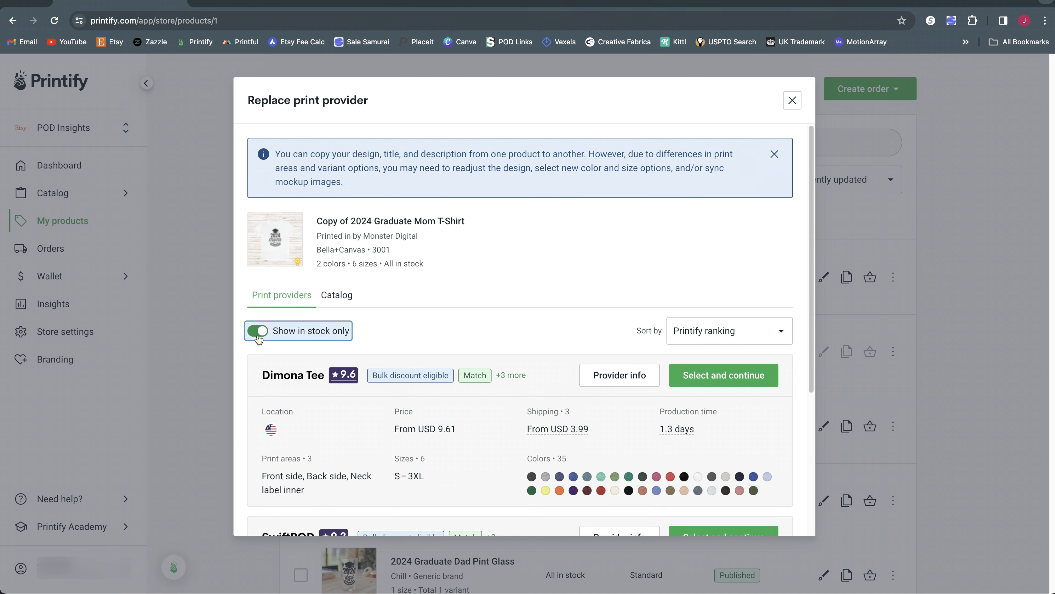
# Step: Compare the in-stock providers, check SwiftPOD's color variants and prices, and select SwiftPOD as the copy's new print provider
pyautogui.scroll(-4, 473, 319)
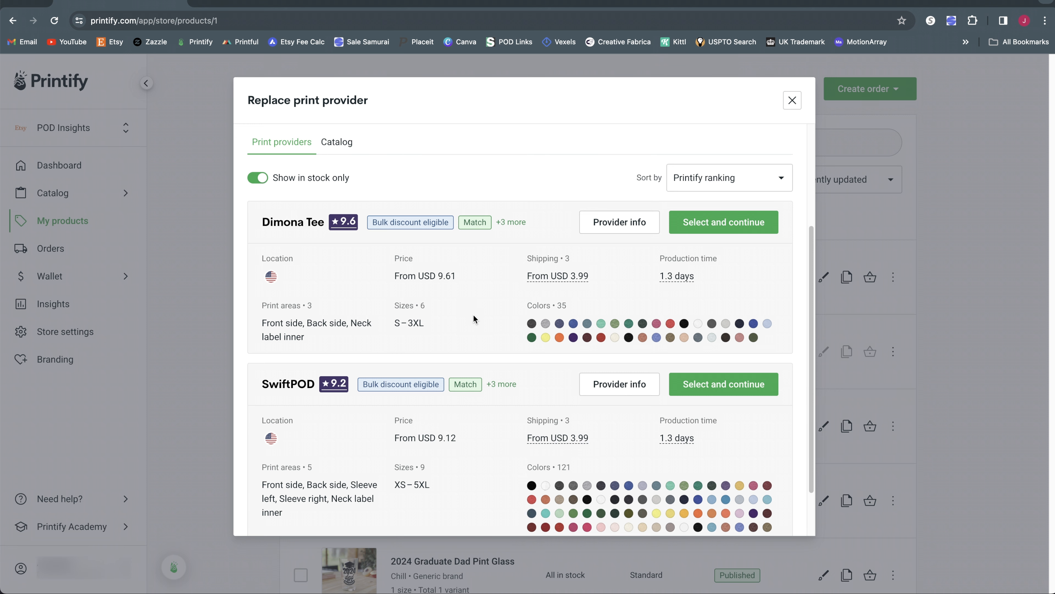
pyautogui.scroll(-1, 473, 316)
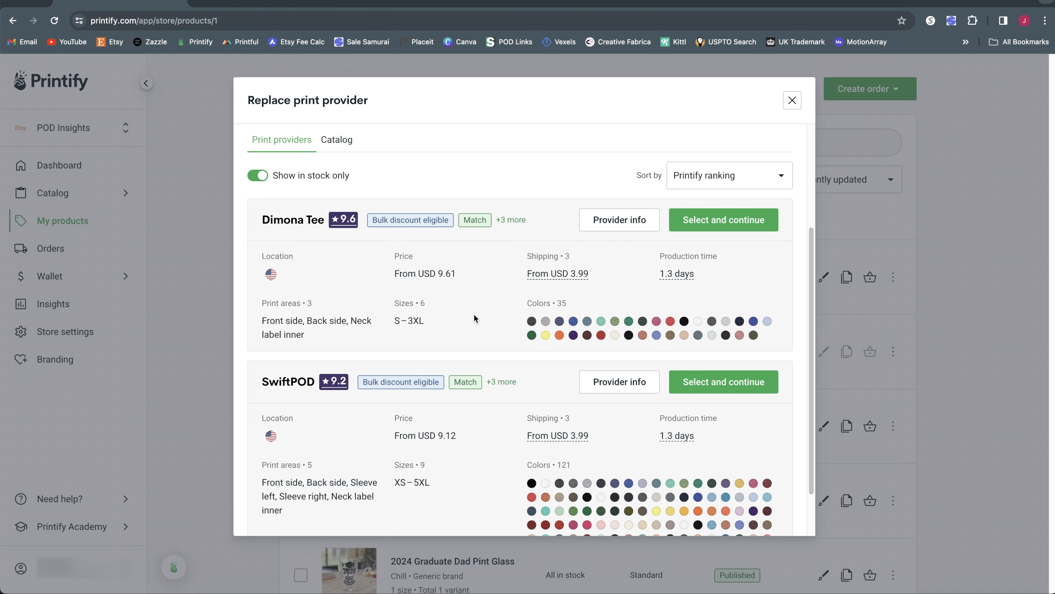
pyautogui.scroll(-3, 474, 316)
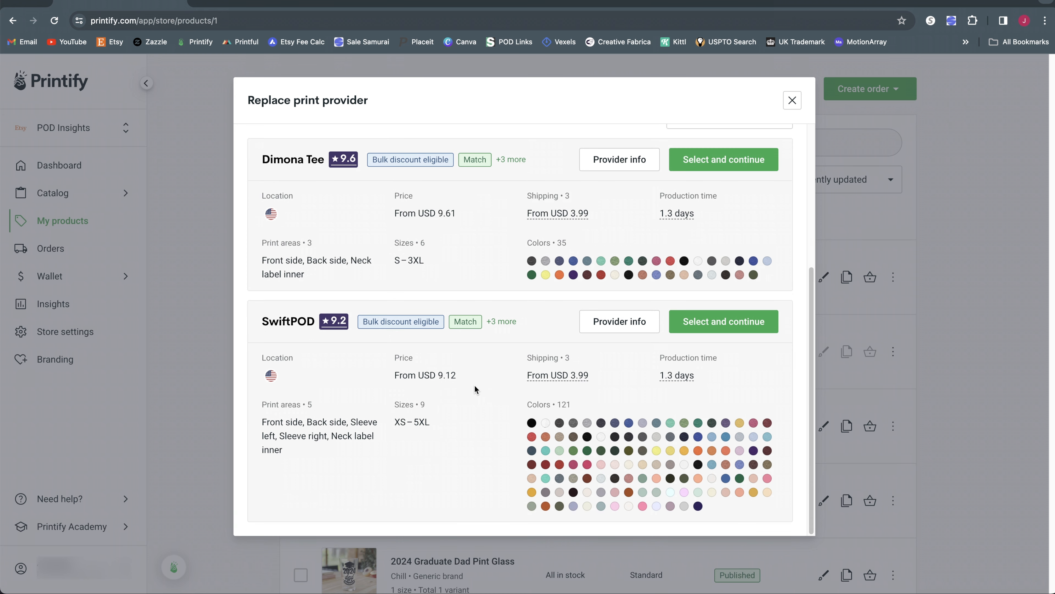
pyautogui.moveTo(466, 378); pyautogui.dragTo(432, 378)
pyautogui.click(612, 331)
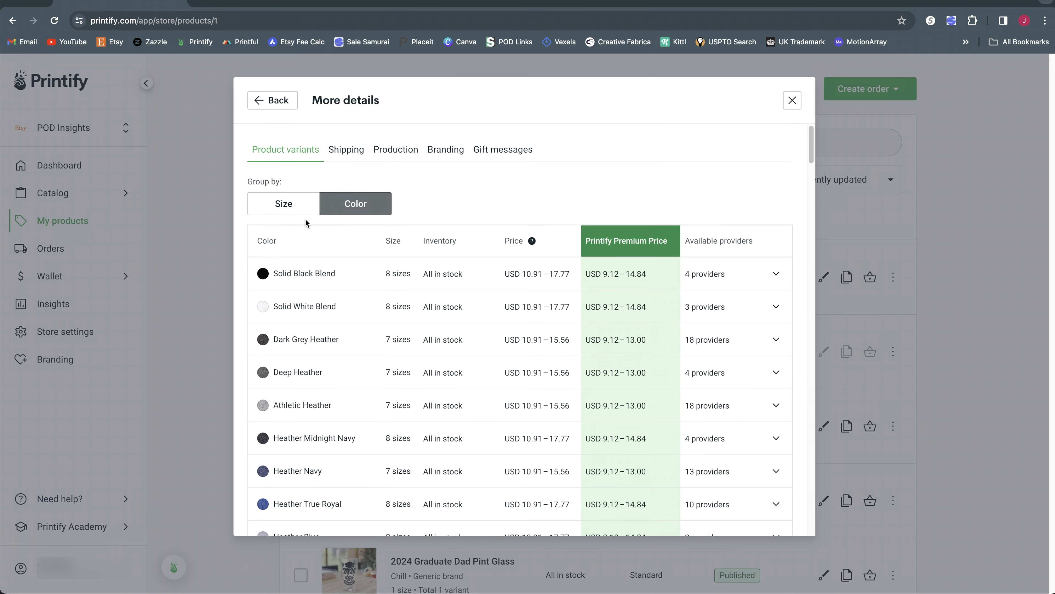
pyautogui.scroll(-5, 399, 322)
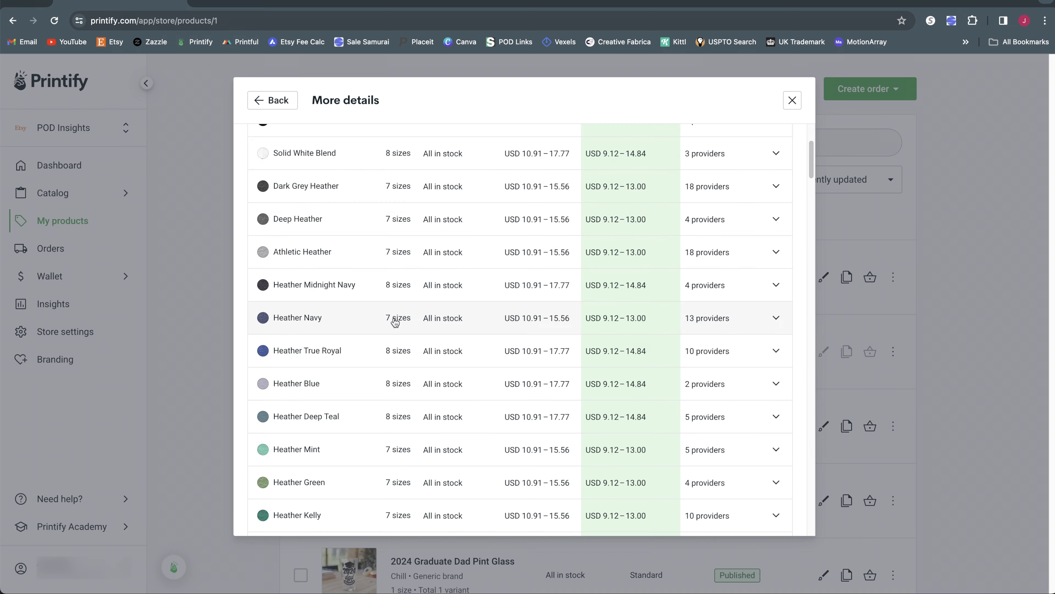
pyautogui.scroll(-20, 401, 323)
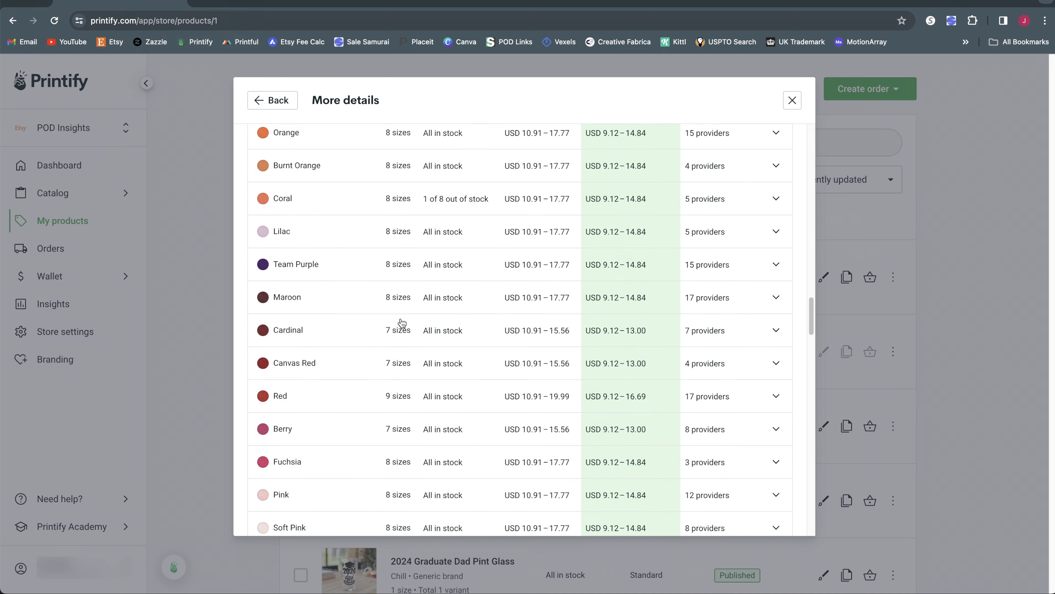
pyautogui.scroll(20, 401, 323)
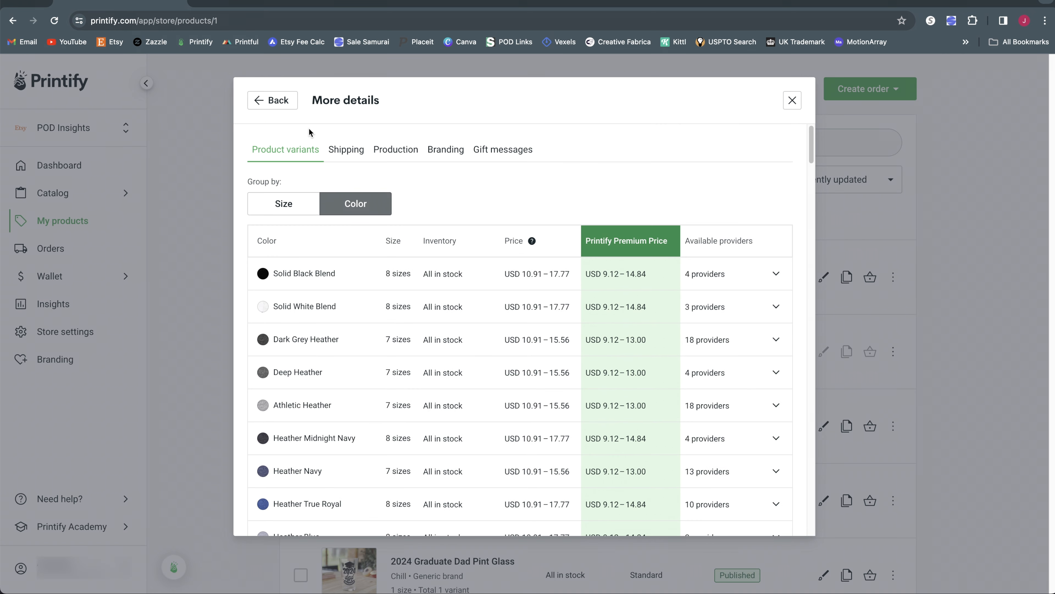
pyautogui.click(274, 100)
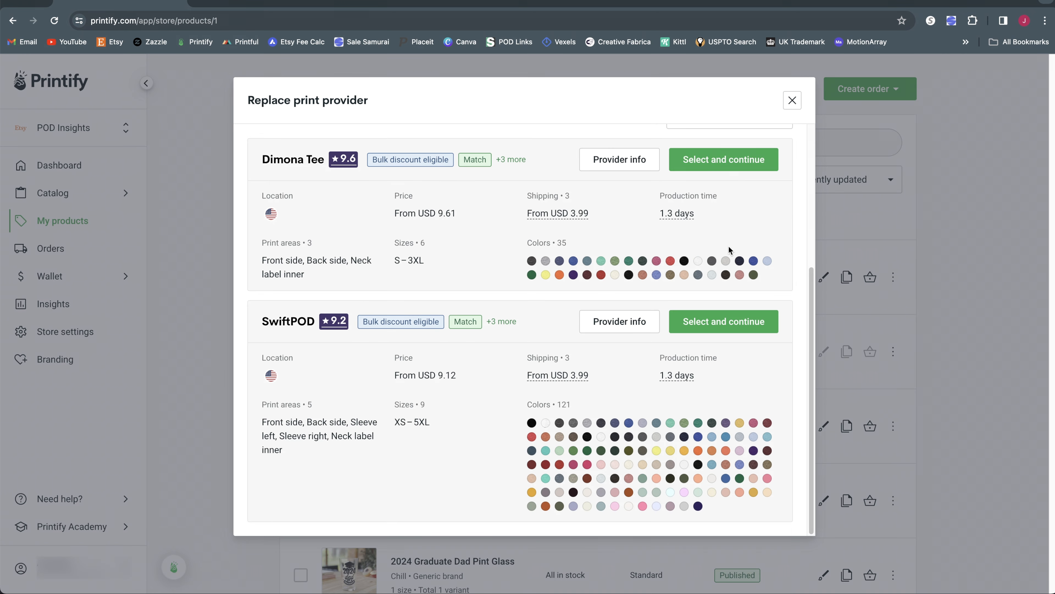
pyautogui.click(716, 331)
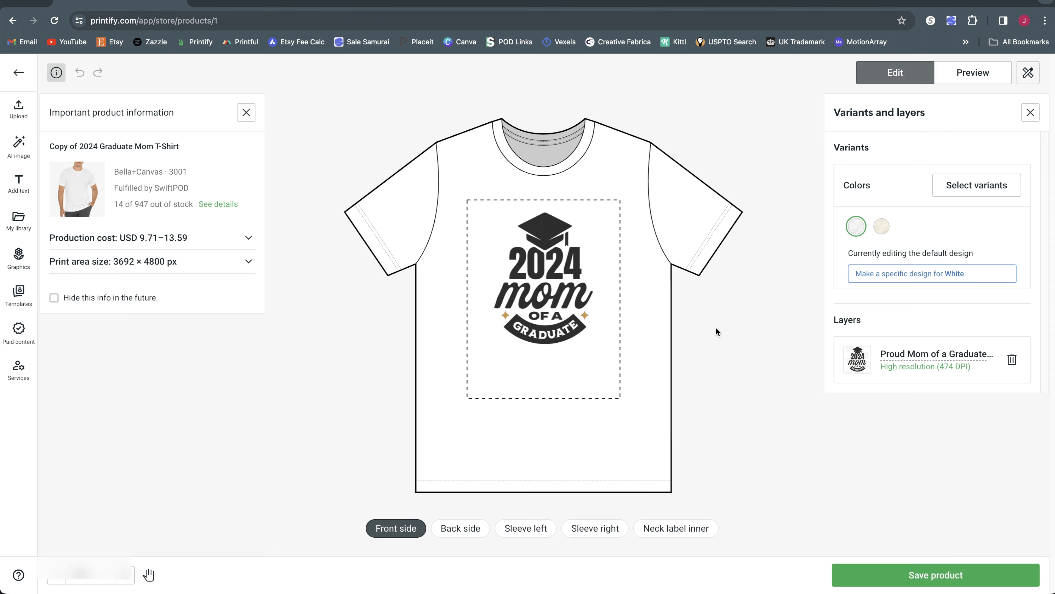
# Step: Move the 2024 mom design up on the shirt front, enlarge it to about 9.85 × 11.82 in, and save the product
pyautogui.click(538, 274)
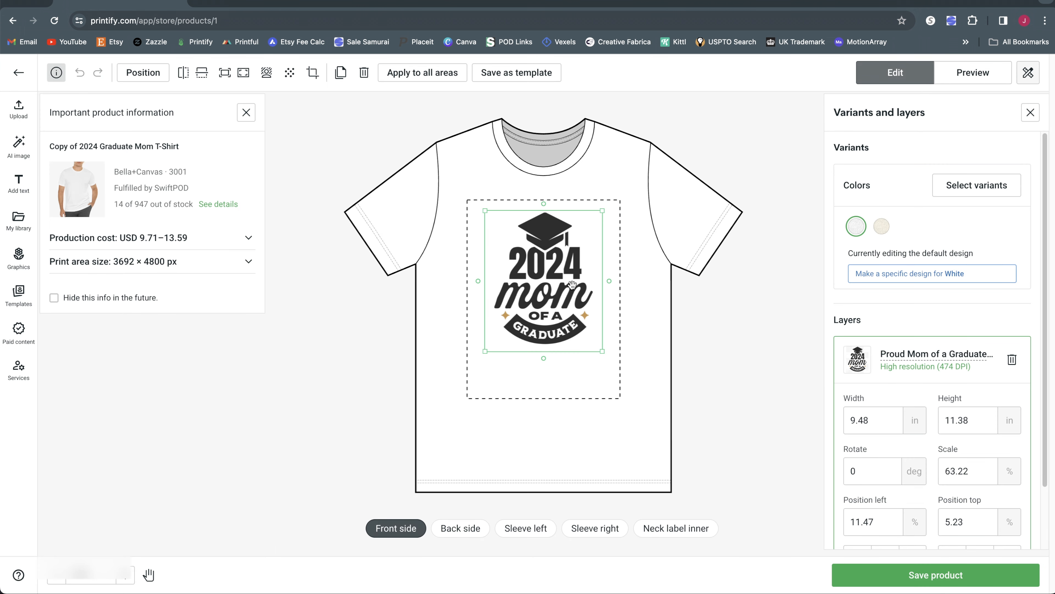
pyautogui.moveTo(574, 286); pyautogui.dragTo(573, 280)
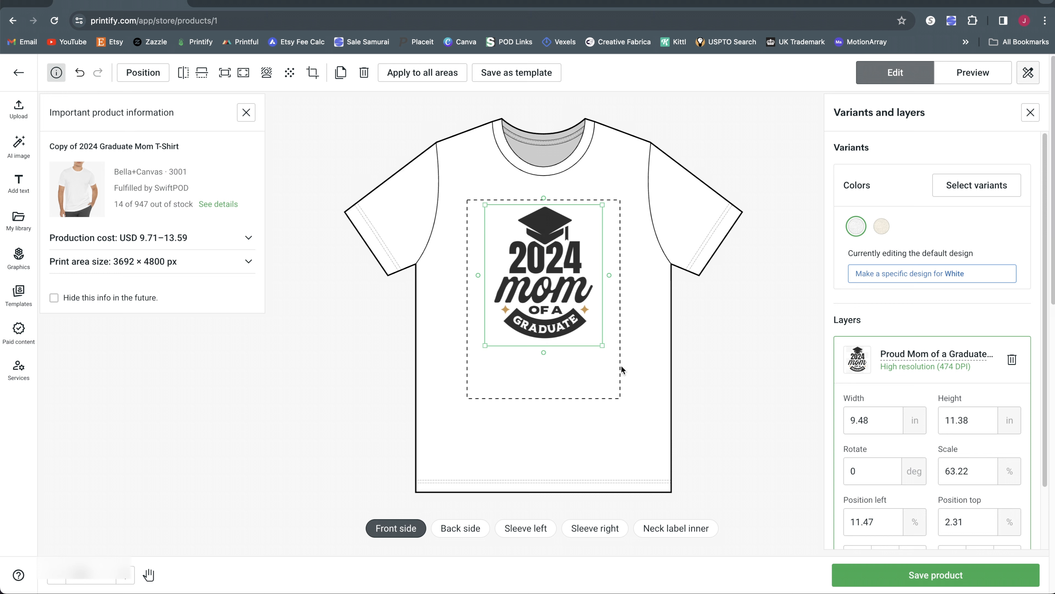
pyautogui.moveTo(603, 347); pyautogui.dragTo(585, 321)
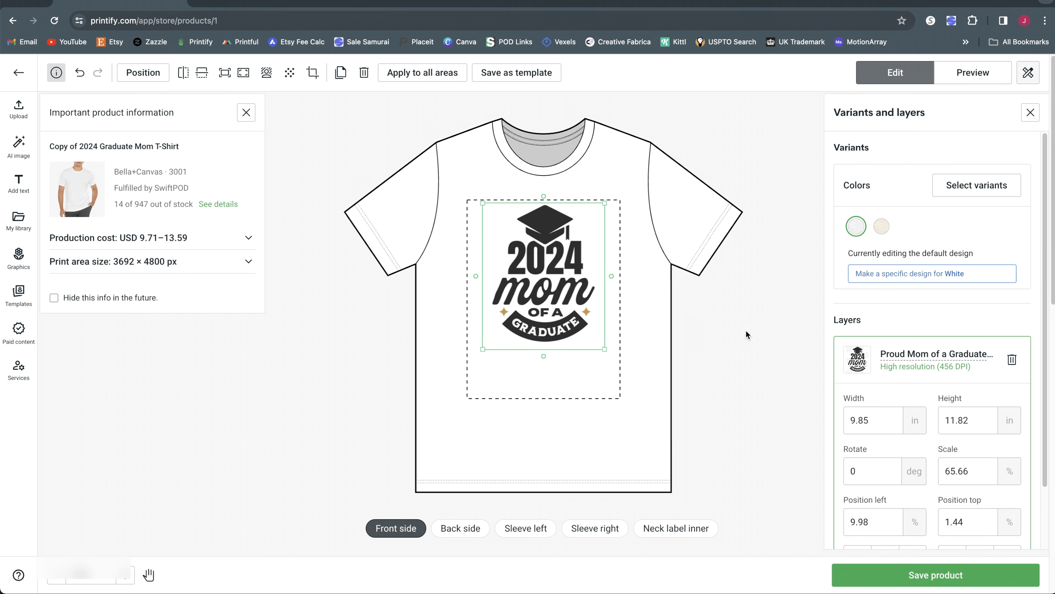
pyautogui.click(643, 376)
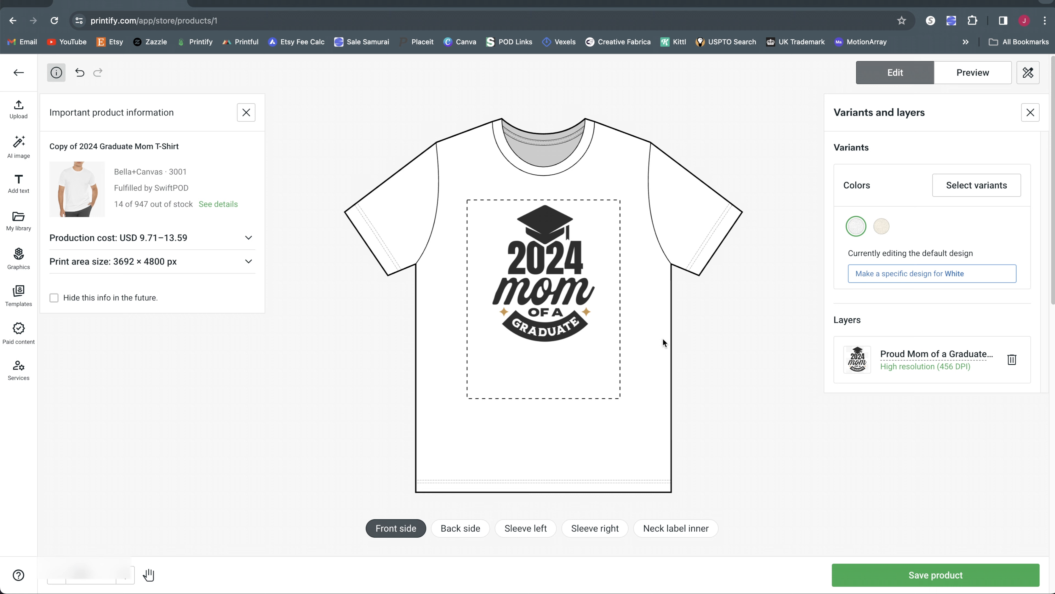
pyautogui.click(566, 308)
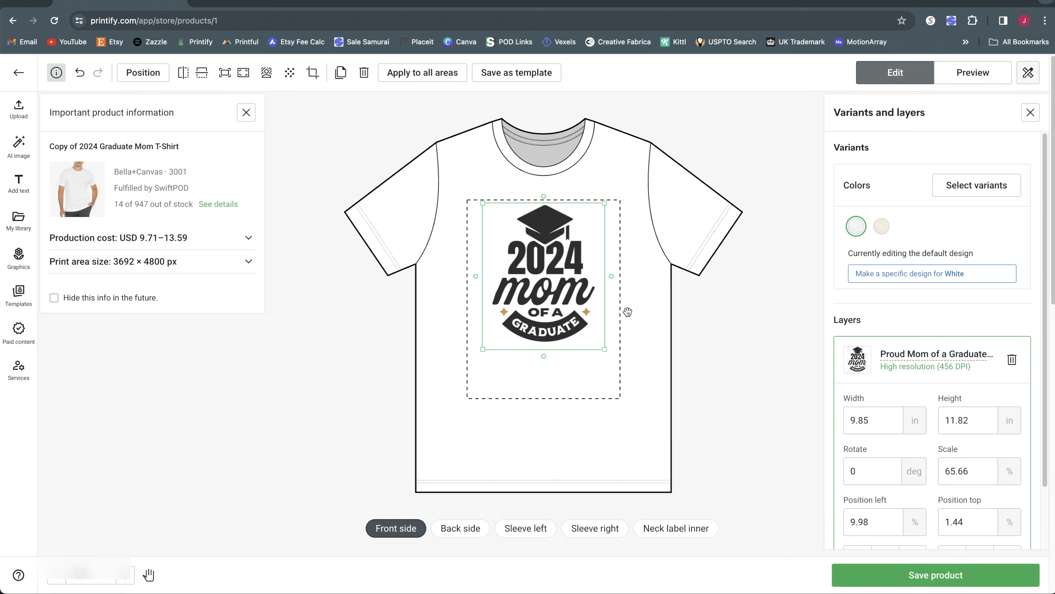
pyautogui.click(682, 355)
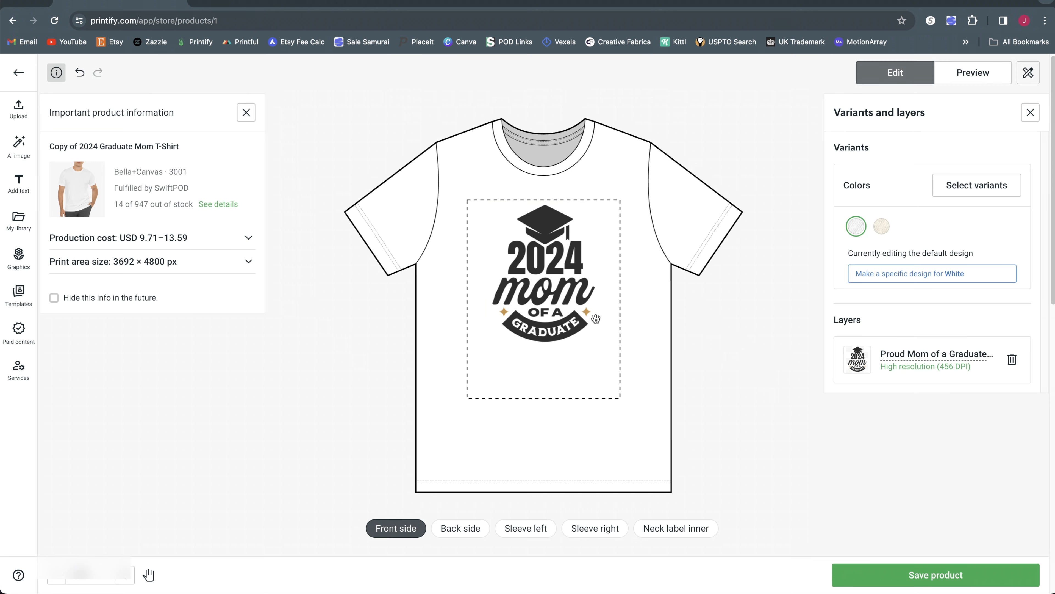
pyautogui.click(923, 583)
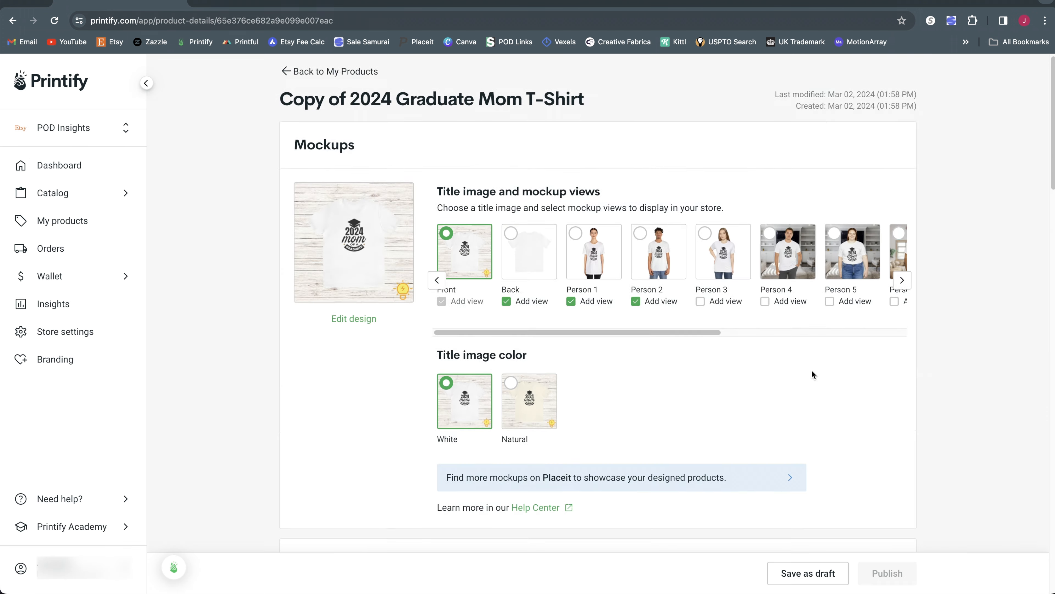
# Step: Replace "Copy of" in the listing title with "SPOD" so it reads "SPOD 2024 Graduate Mom T-Shirt", and save the listing as a draft
pyautogui.scroll(-4, 811, 370)
pyautogui.scroll(-4, 811, 369)
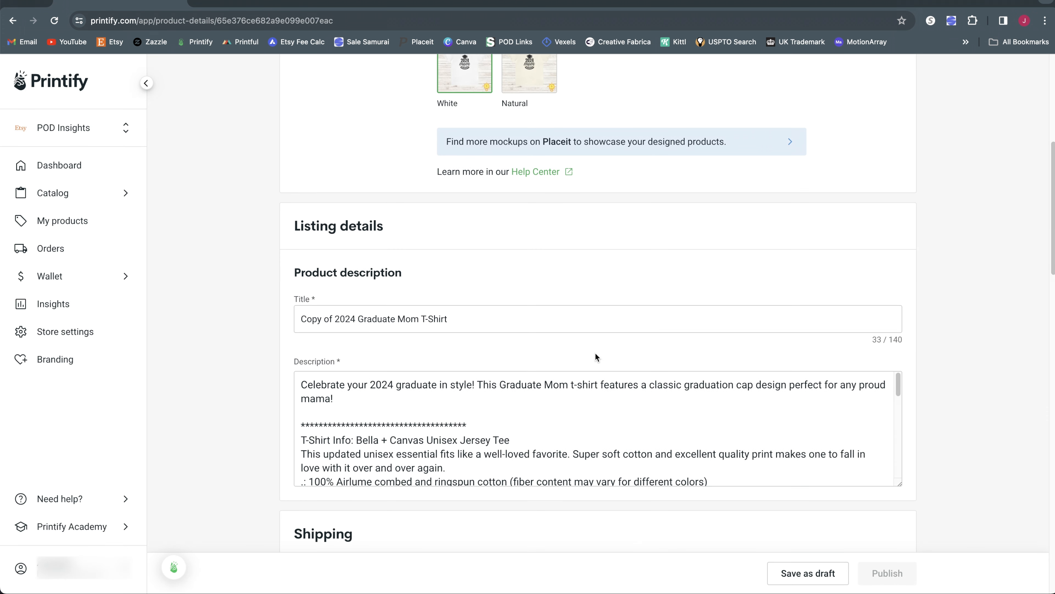
pyautogui.scroll(5, 966, 364)
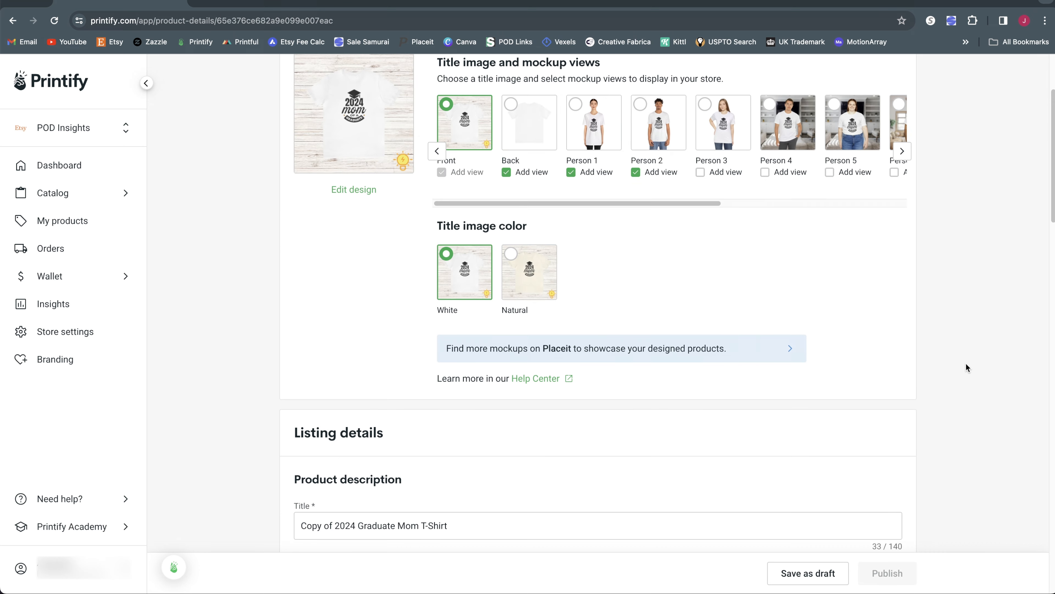
pyautogui.scroll(1, 966, 366)
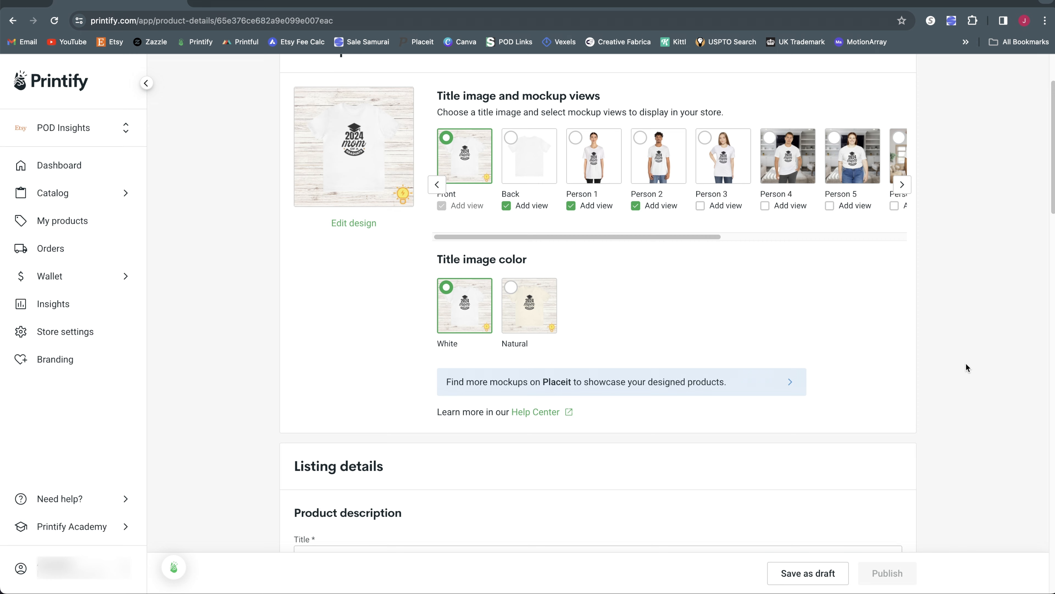
pyautogui.scroll(-9, 966, 367)
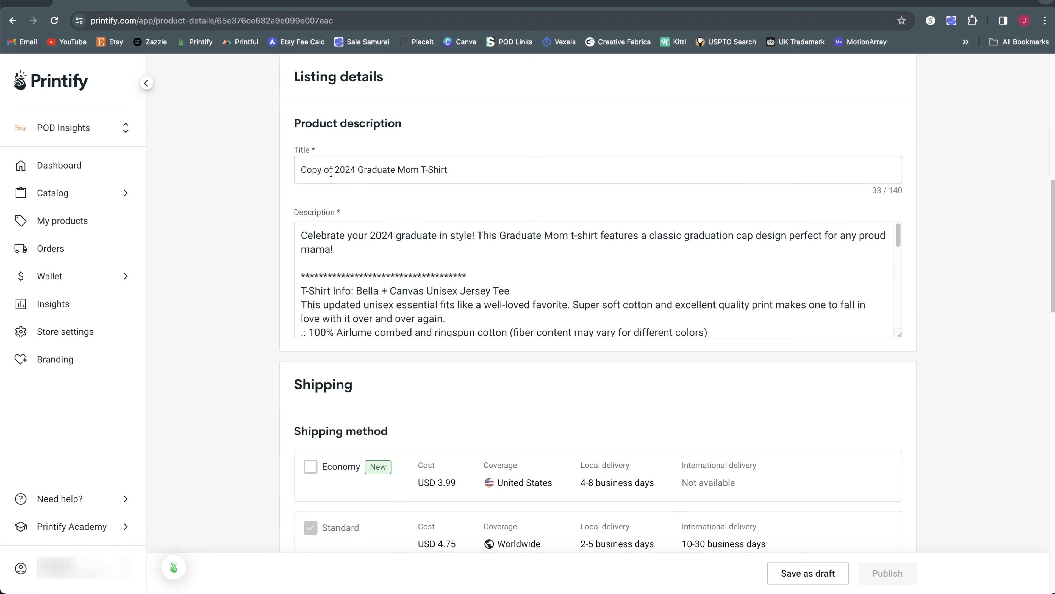
pyautogui.moveTo(332, 171); pyautogui.dragTo(287, 170)
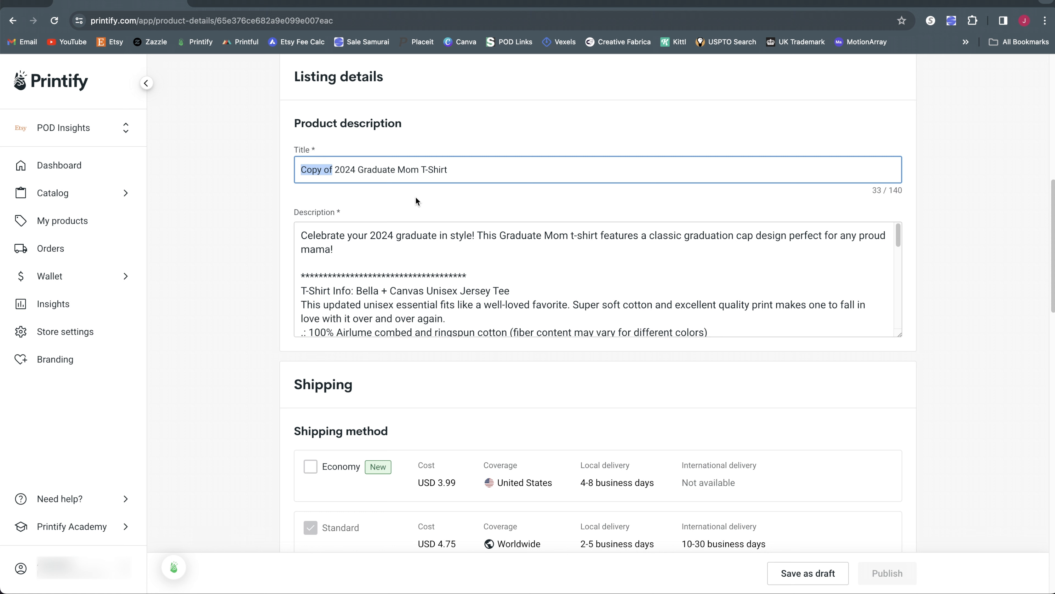
pyautogui.write('SPOD')
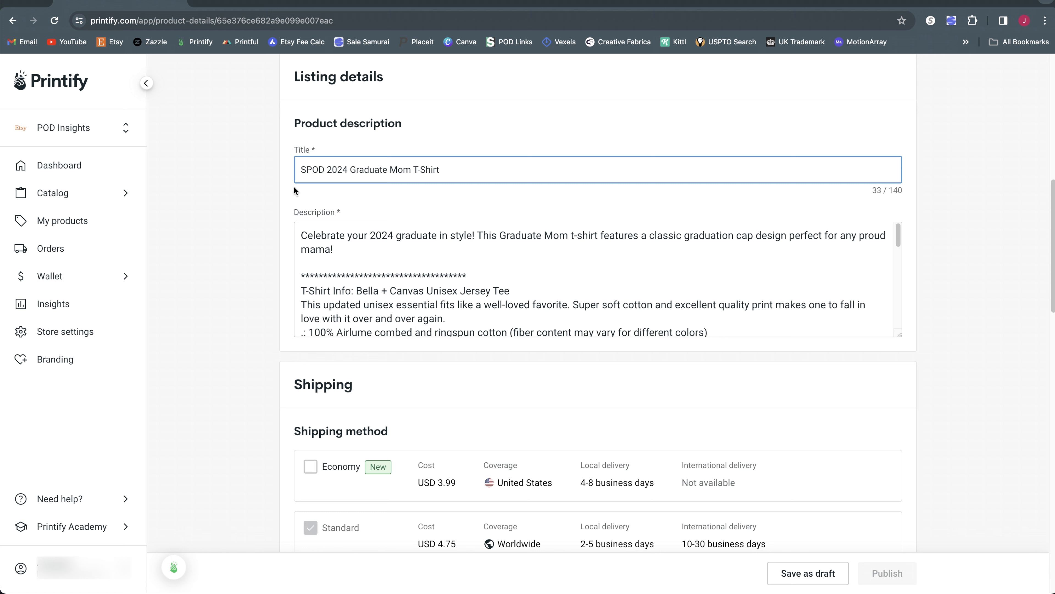
pyautogui.click(237, 211)
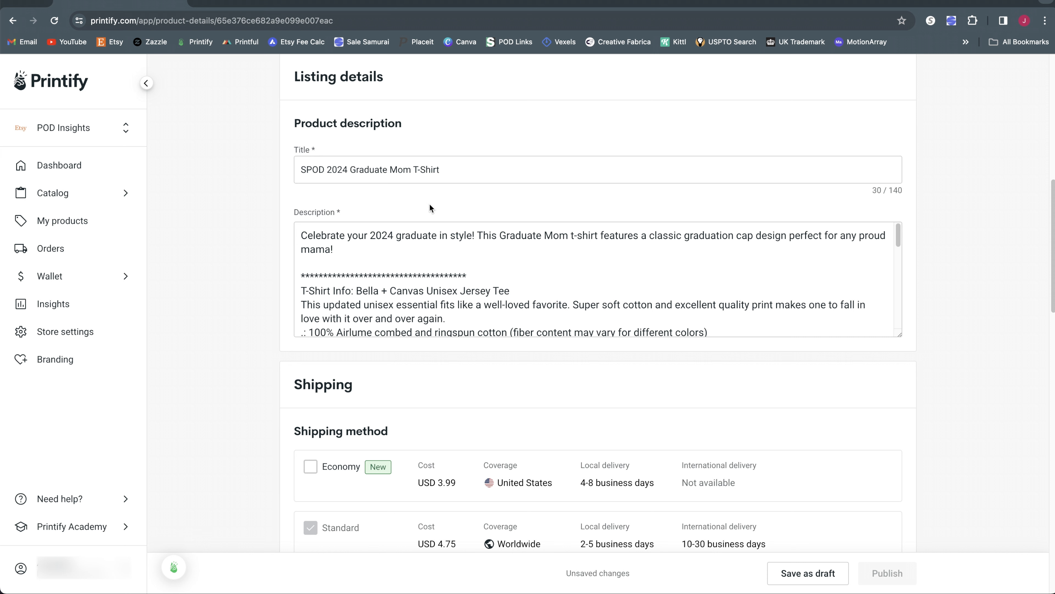
pyautogui.moveTo(442, 179); pyautogui.dragTo(279, 173)
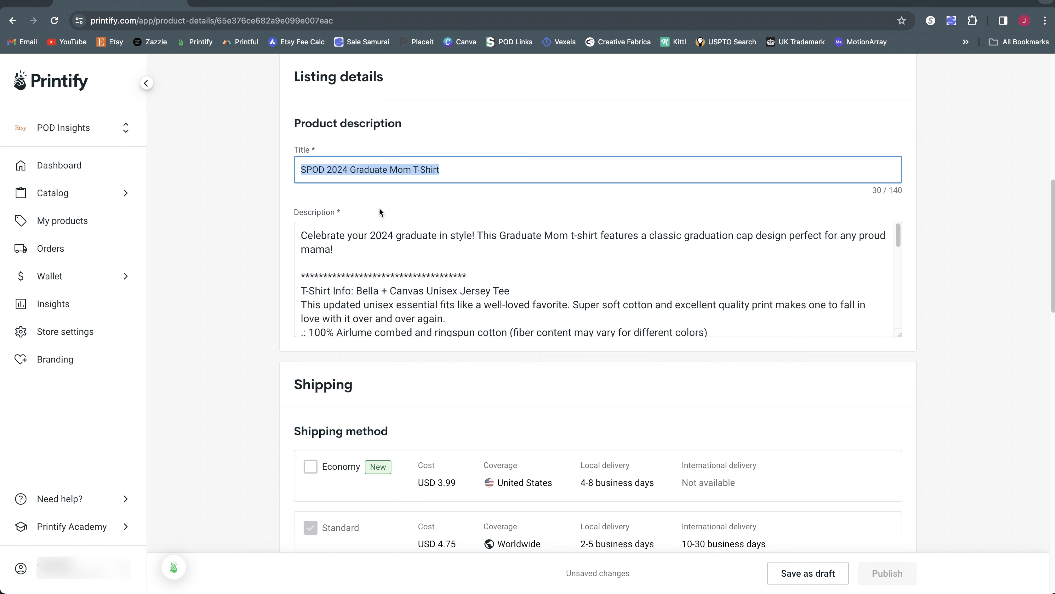
pyautogui.click(381, 203)
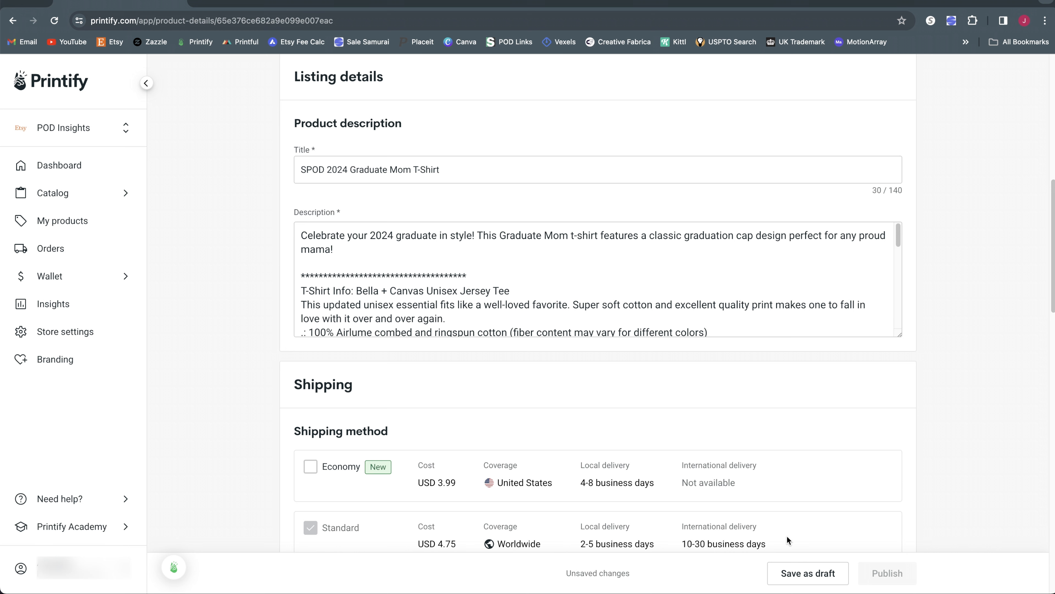
pyautogui.click(796, 581)
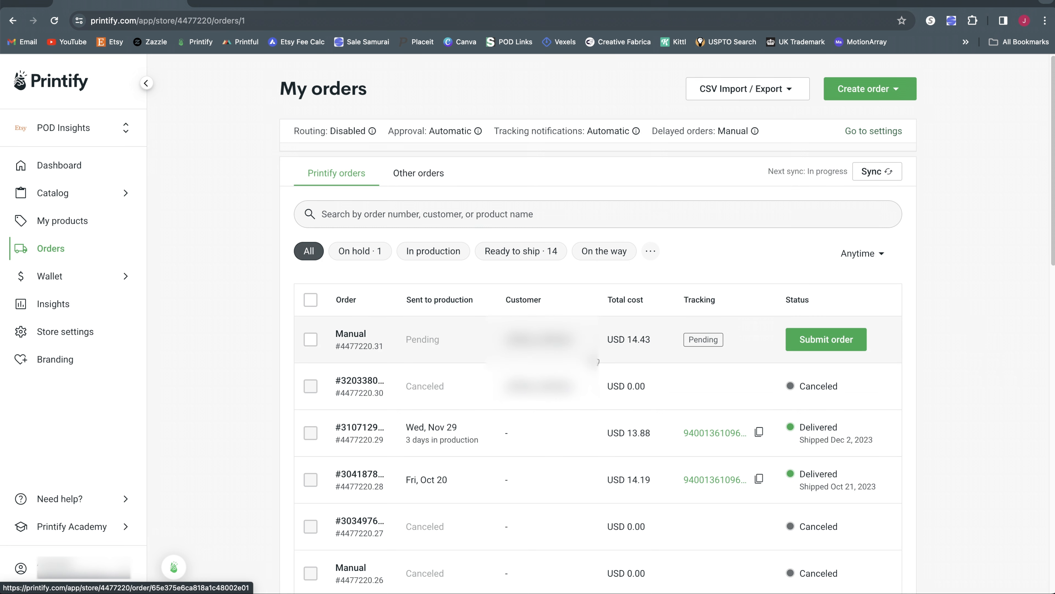
# Step: Open the pending manual order for editing and add the SPOD 2024 Graduate Mom T-Shirt in White, size S
pyautogui.click(598, 361)
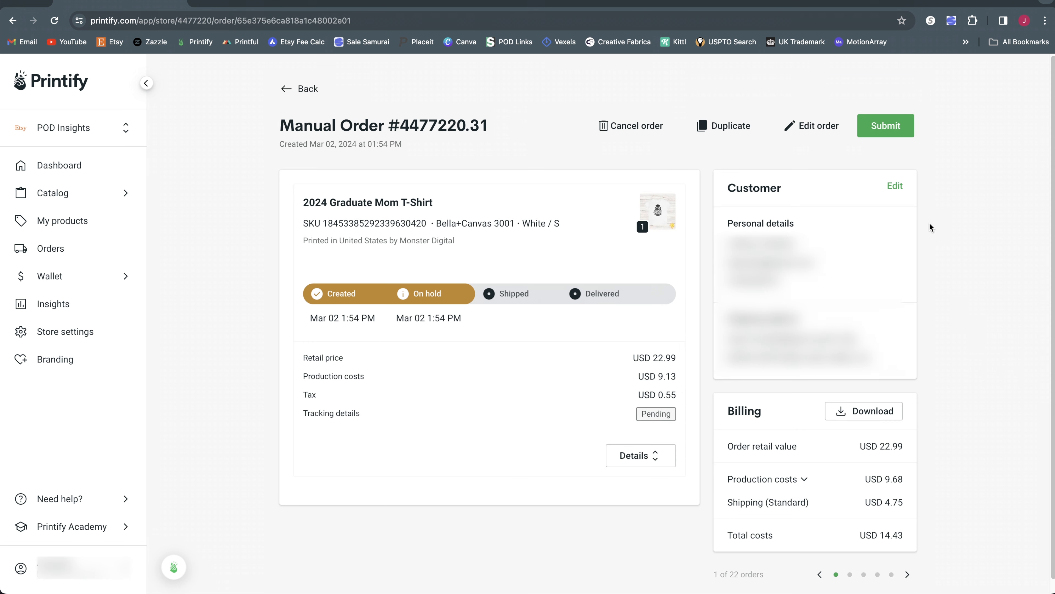
pyautogui.click(828, 132)
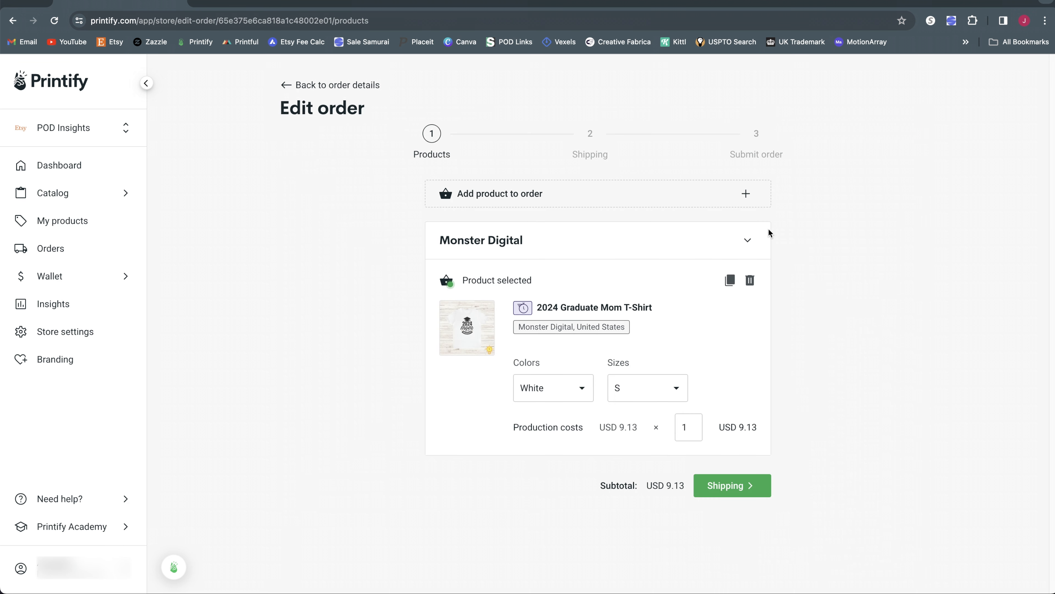
pyautogui.click(546, 192)
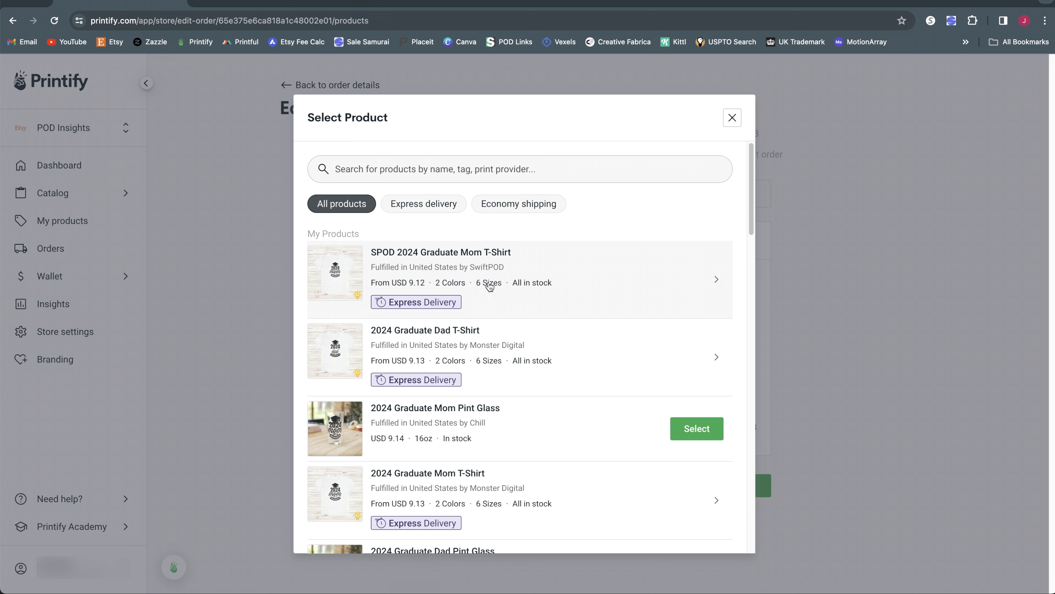
pyautogui.click(642, 282)
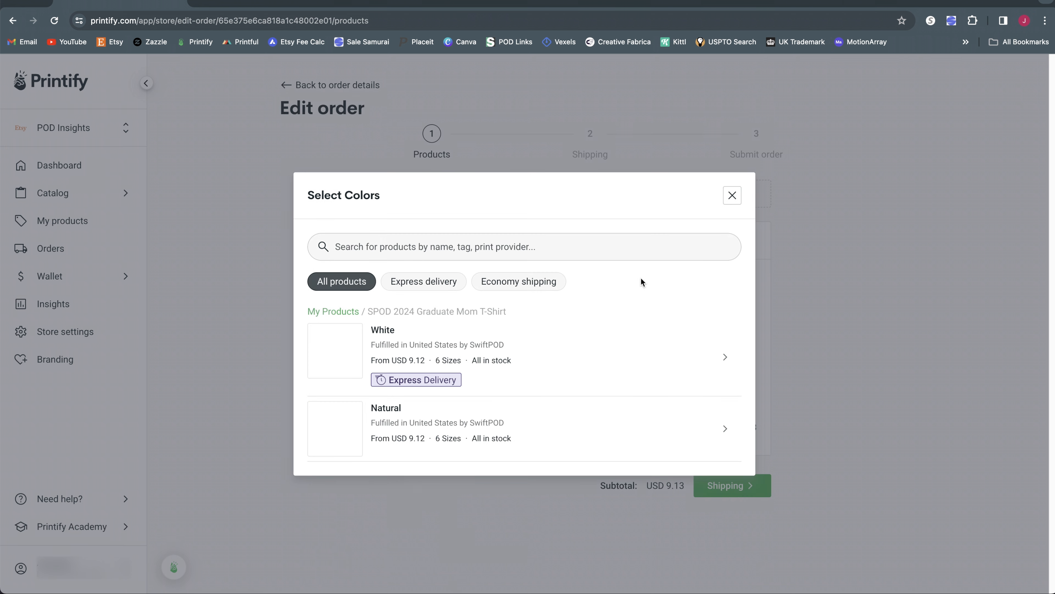
pyautogui.click(519, 359)
pyautogui.click(696, 285)
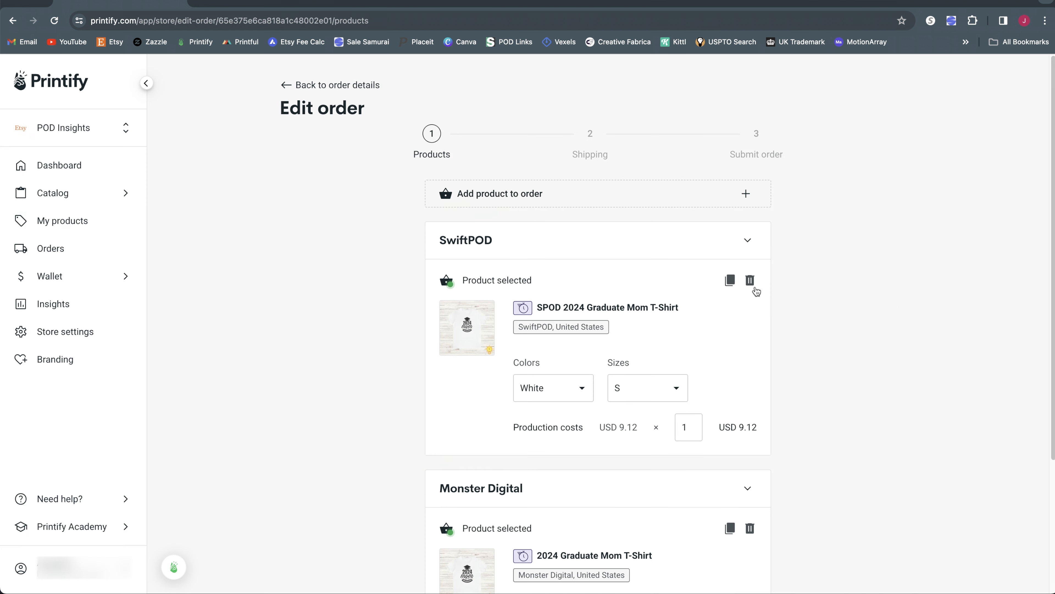
# Step: Remove the Monster Digital 2024 Graduate Mom T-Shirt from the order and continue to the shipping stage
pyautogui.scroll(-2, 893, 305)
pyautogui.scroll(-2, 815, 283)
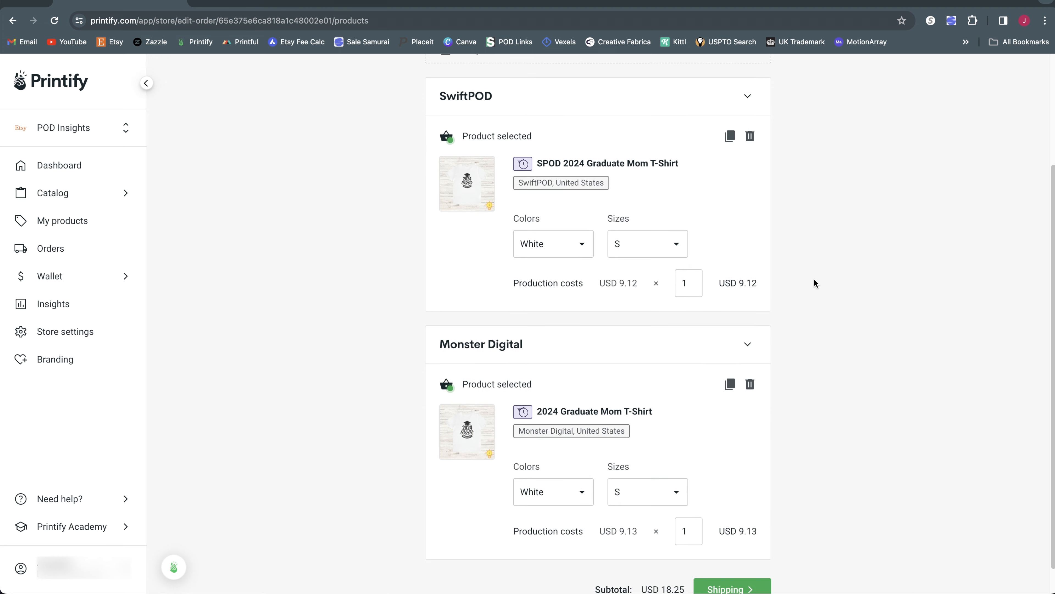
pyautogui.click(750, 382)
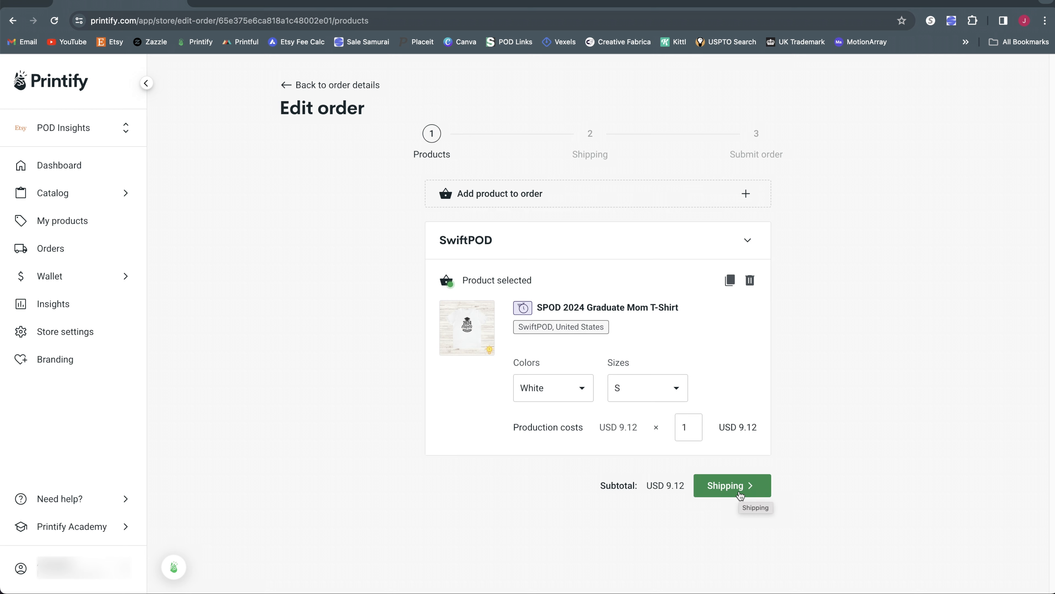
pyautogui.click(740, 495)
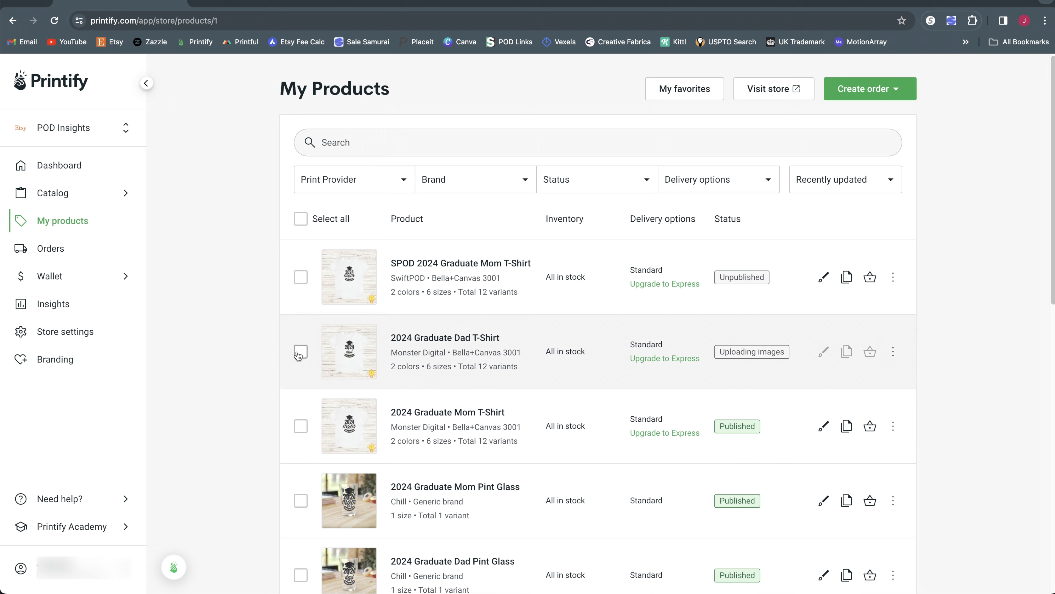
# Step: Try selecting all products at once and a few graduate T-shirts individually for bulk actions, and clear the selection
pyautogui.click(300, 219)
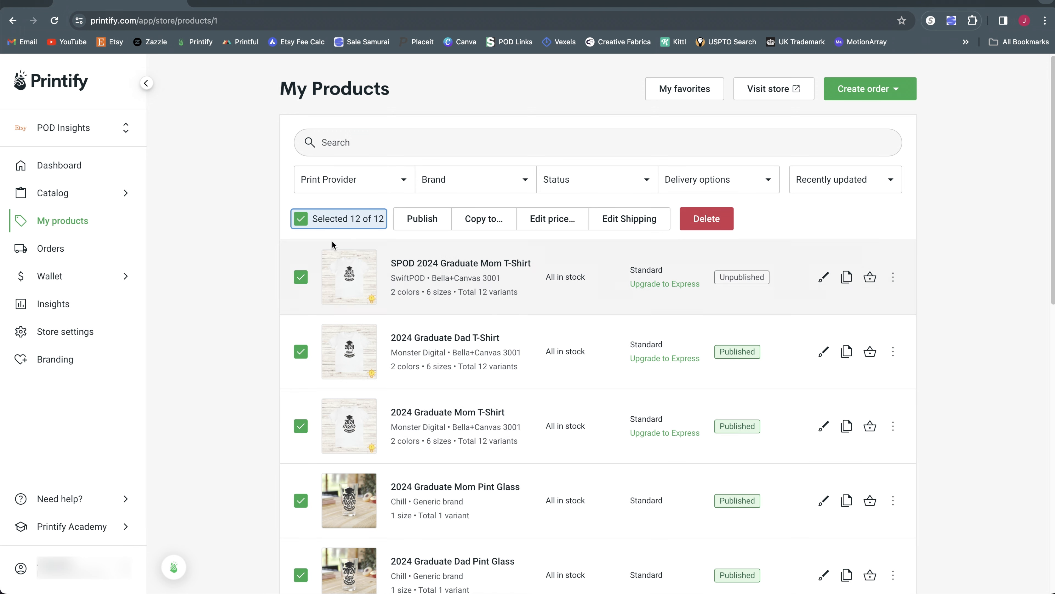
pyautogui.click(300, 218)
pyautogui.click(301, 276)
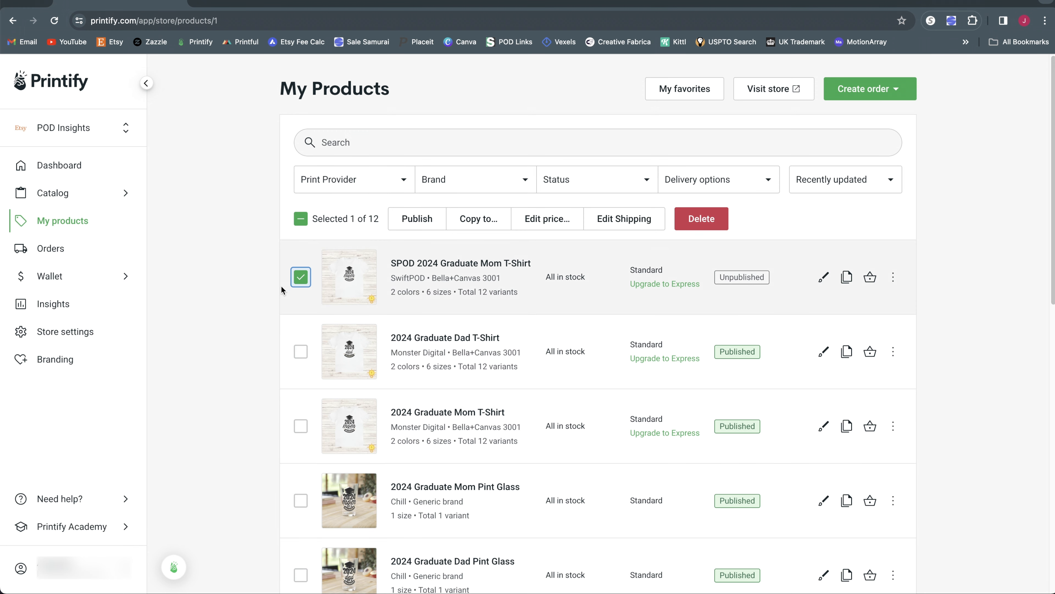
pyautogui.click(300, 276)
pyautogui.click(301, 351)
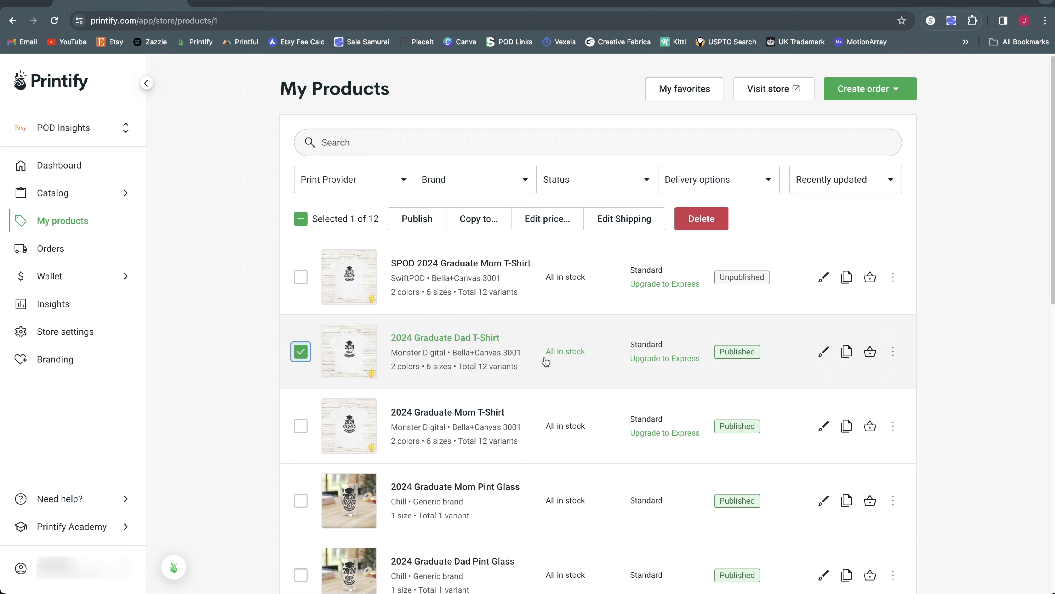
pyautogui.click(299, 428)
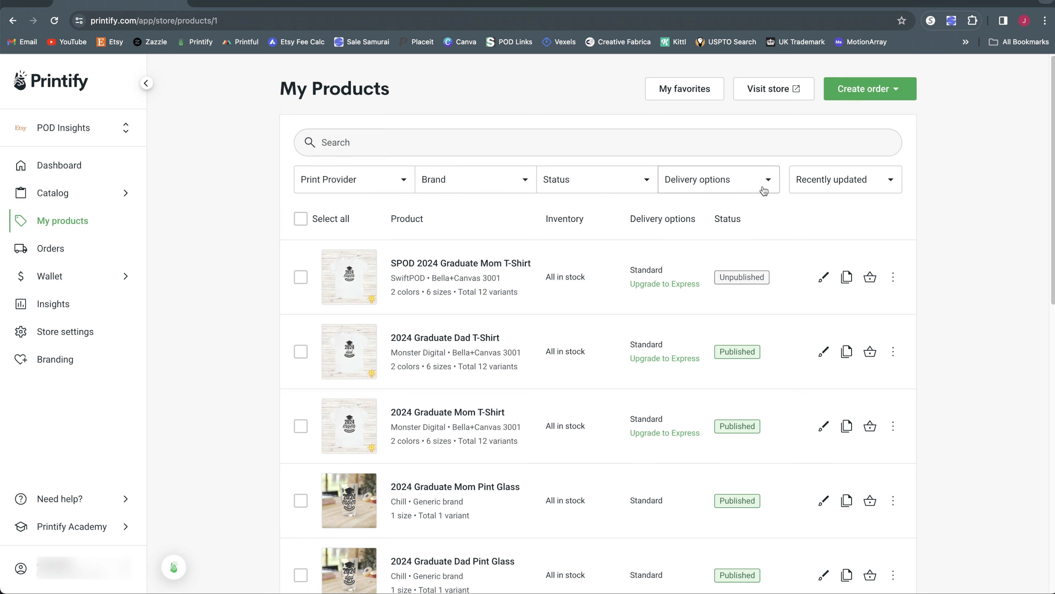
# Step: Filter the product list to show only items from the print provider Monster Digital
pyautogui.click(355, 191)
pyautogui.scroll(-6, 410, 210)
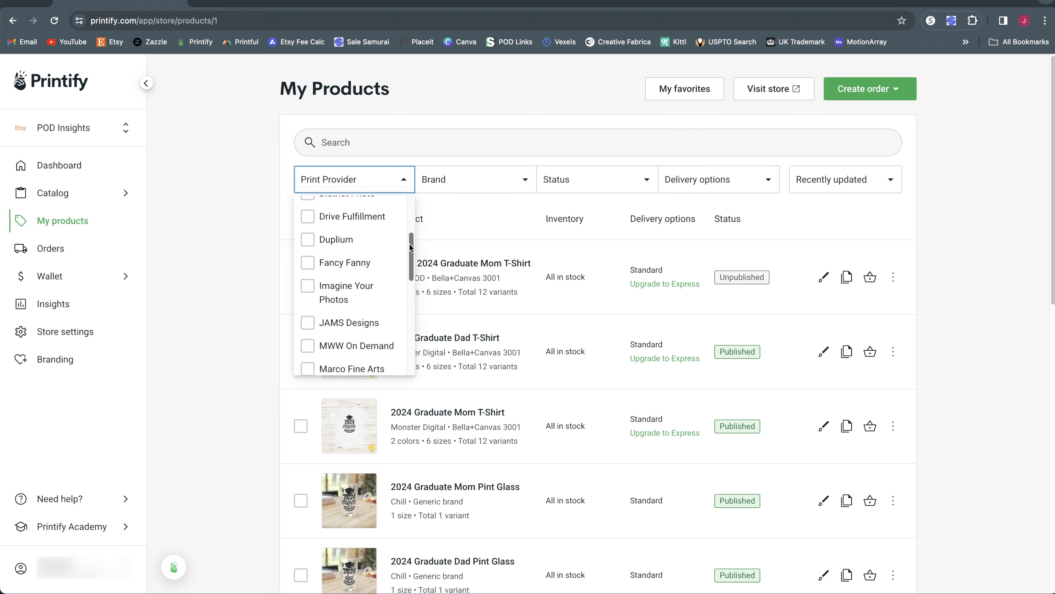
pyautogui.click(335, 256)
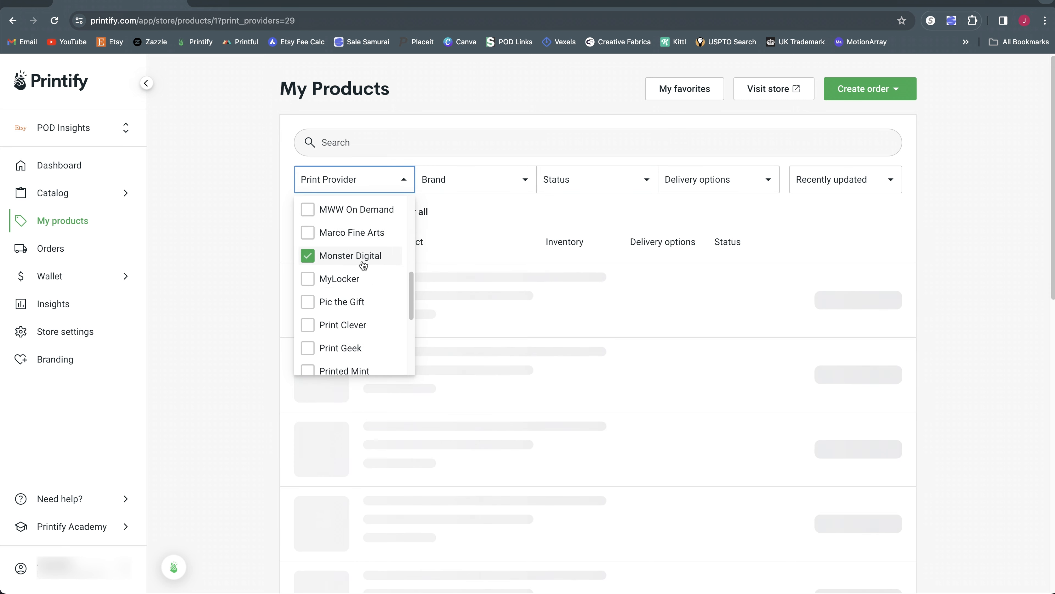
pyautogui.click(223, 225)
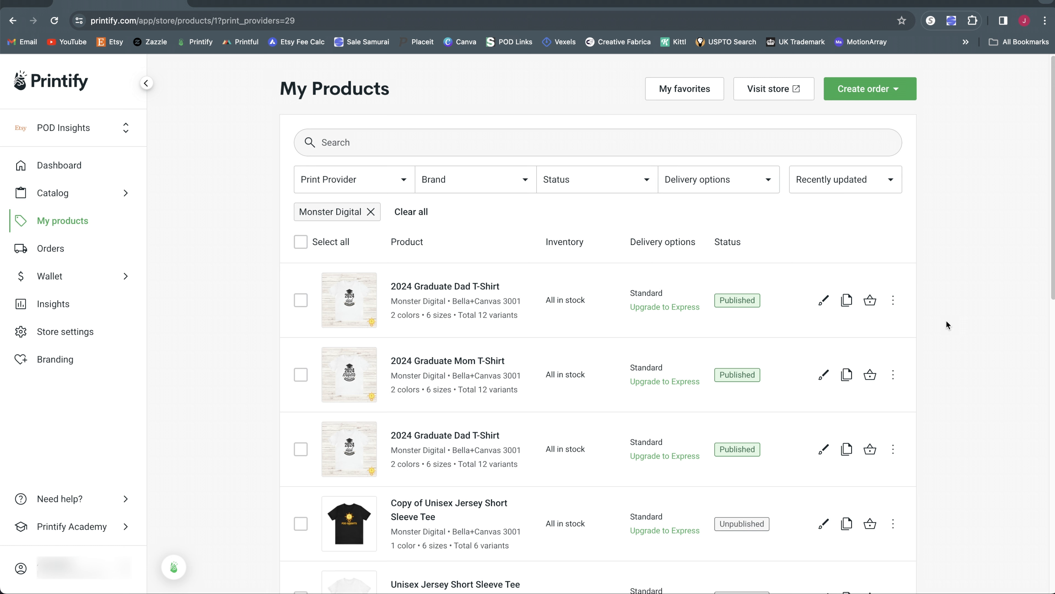
# Step: Select the three 2024 graduate T-shirts, Copy of Unisex Jersey, LOVE Unisex Jersey, Copy of Family Vacation and Dadabase shirts for bulk actions
pyautogui.scroll(-2, 260, 243)
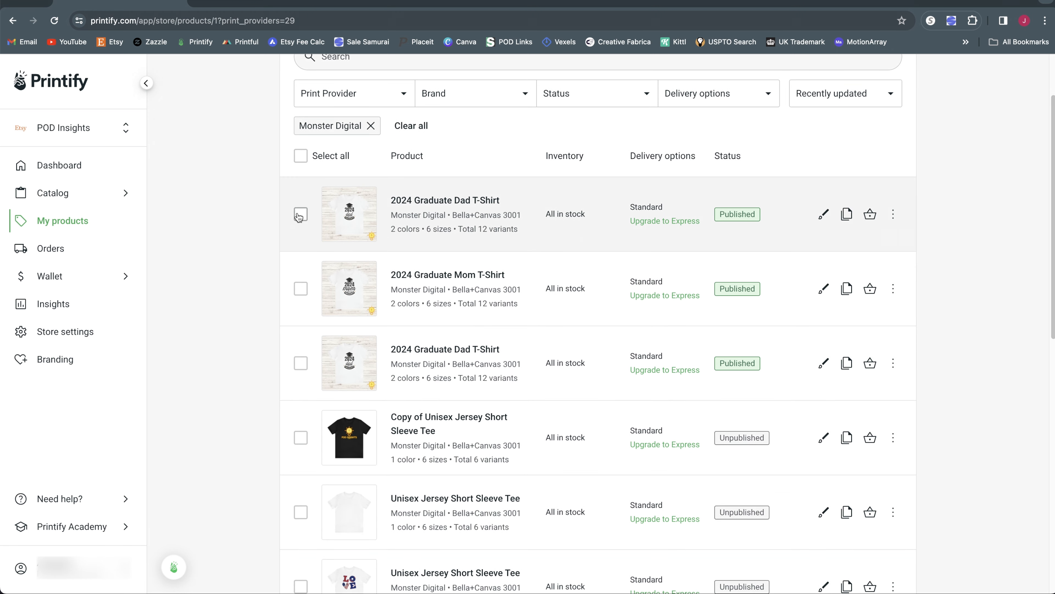
pyautogui.click(301, 213)
pyautogui.click(301, 288)
pyautogui.click(301, 362)
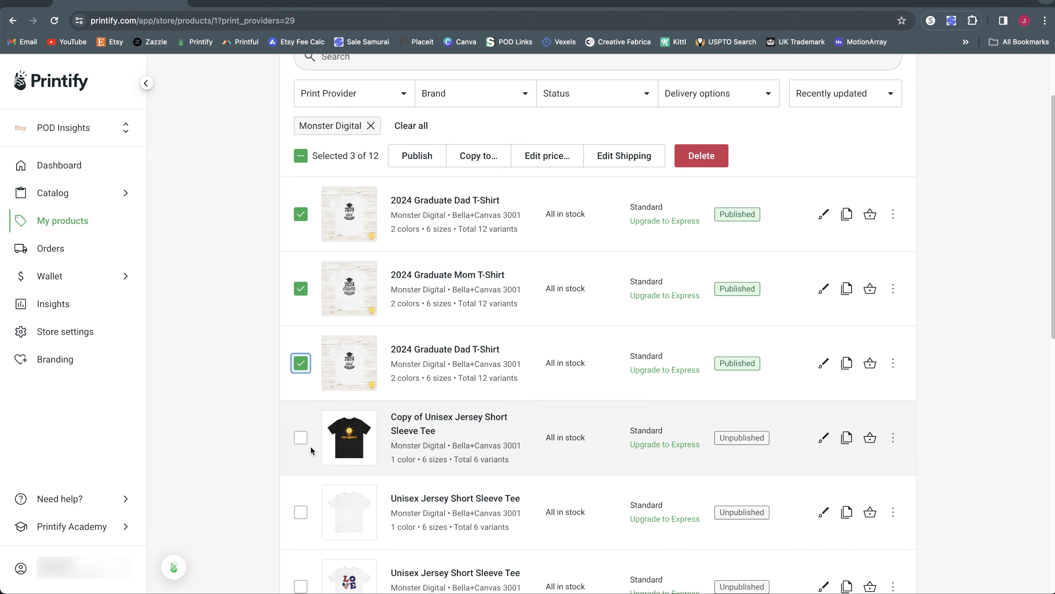
pyautogui.click(301, 437)
pyautogui.scroll(-3, 305, 447)
pyautogui.click(301, 493)
pyautogui.scroll(-5, 303, 487)
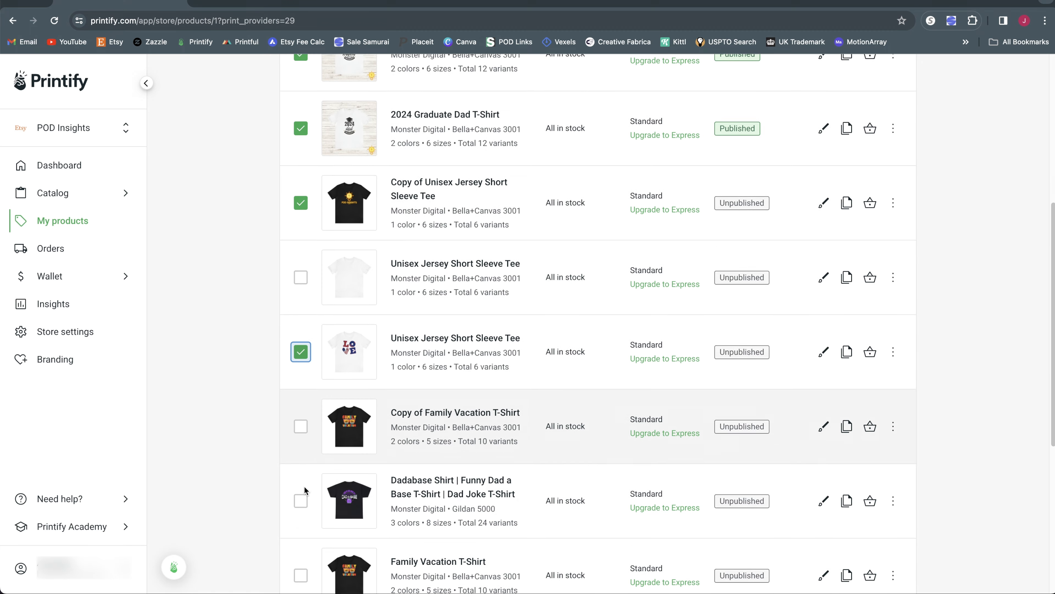
pyautogui.click(301, 370)
pyautogui.click(301, 445)
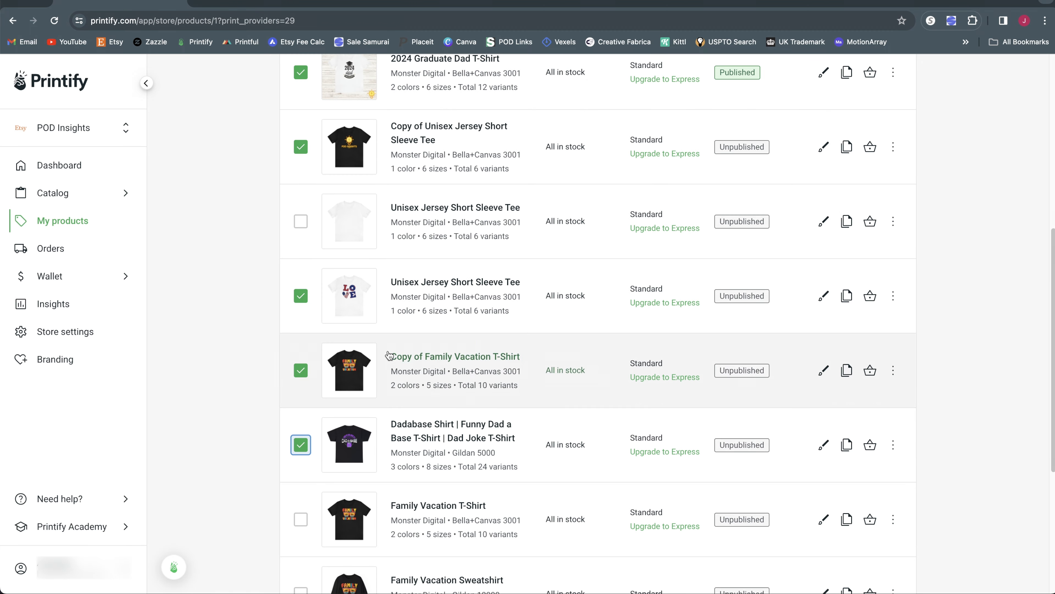
pyautogui.scroll(6, 412, 431)
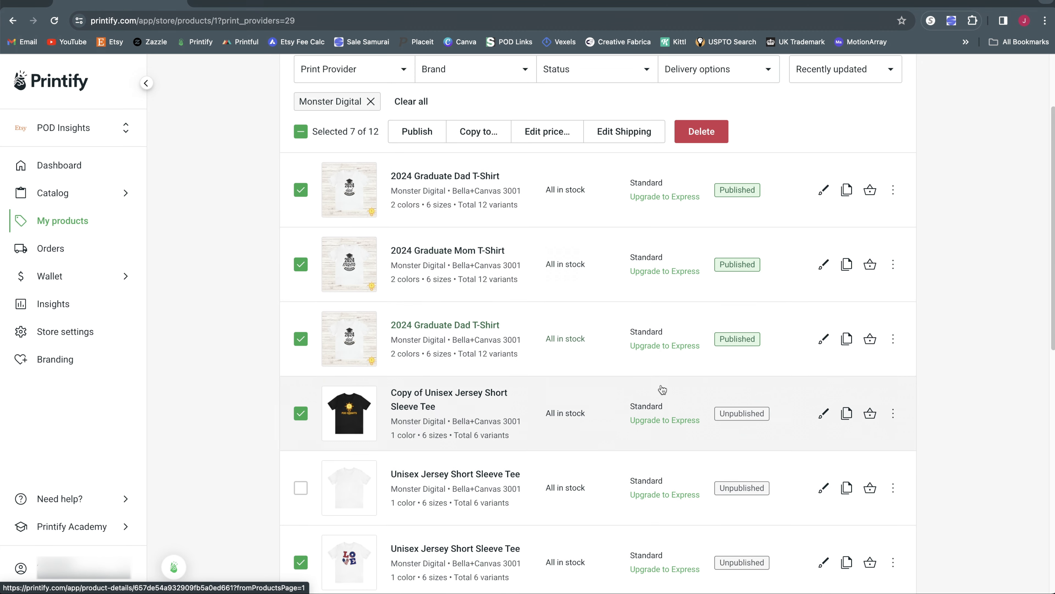
pyautogui.scroll(3, 467, 198)
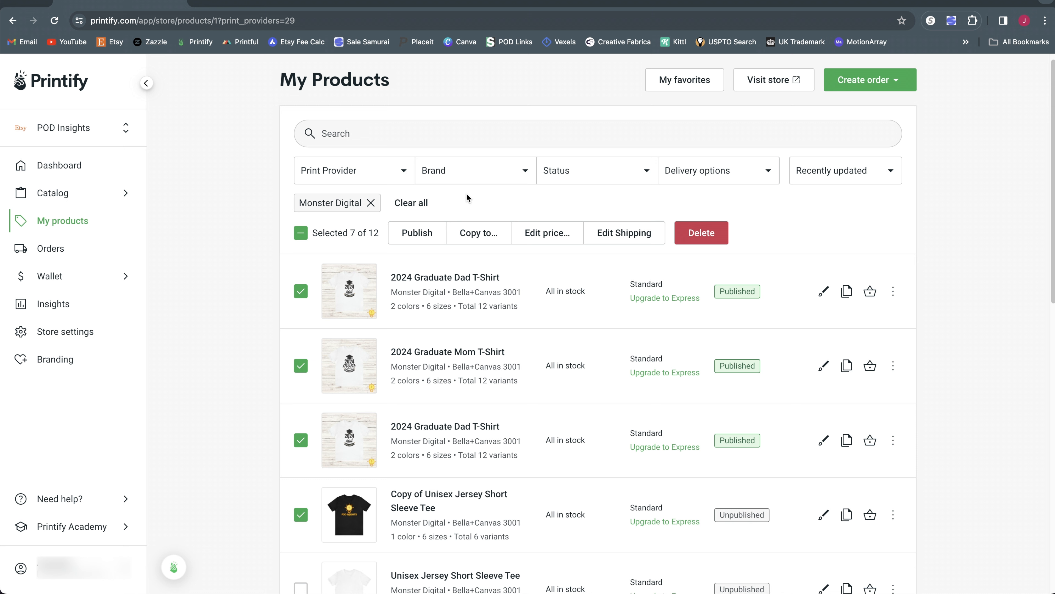
pyautogui.click(485, 178)
pyautogui.click(612, 172)
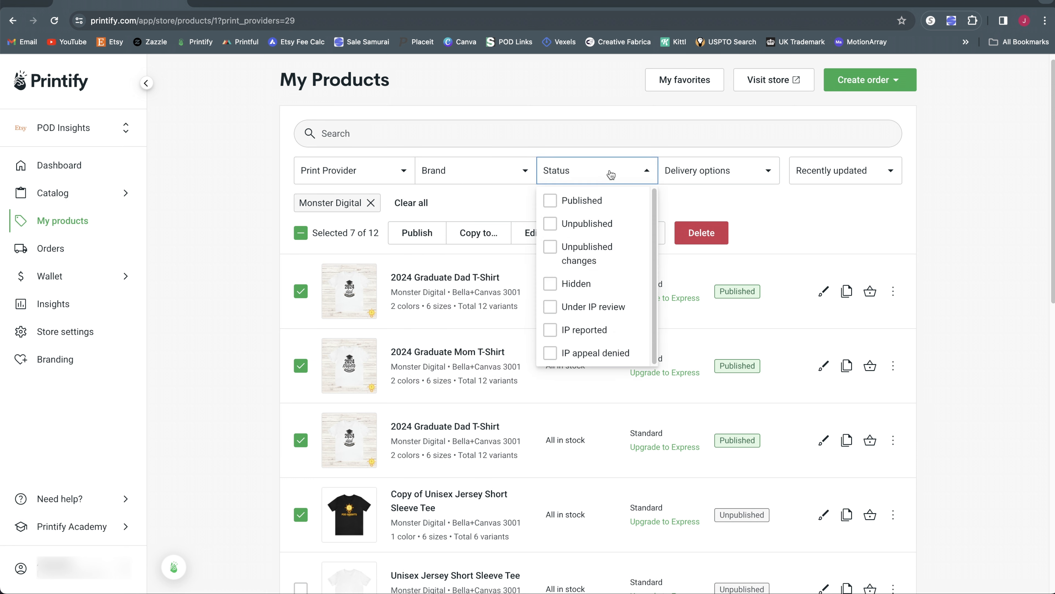
pyautogui.click(732, 187)
pyautogui.click(732, 186)
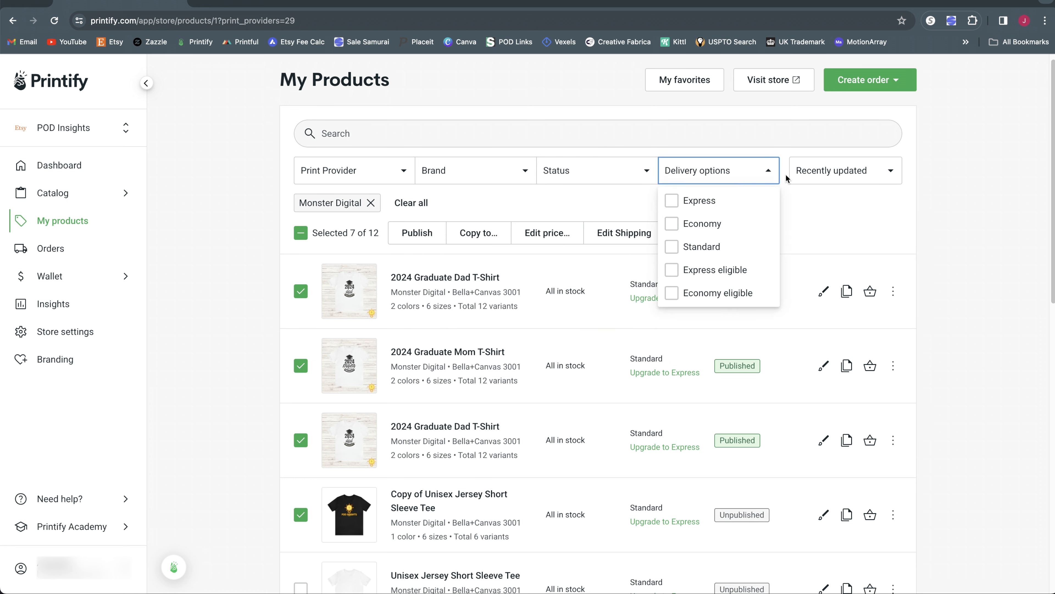
pyautogui.click(878, 239)
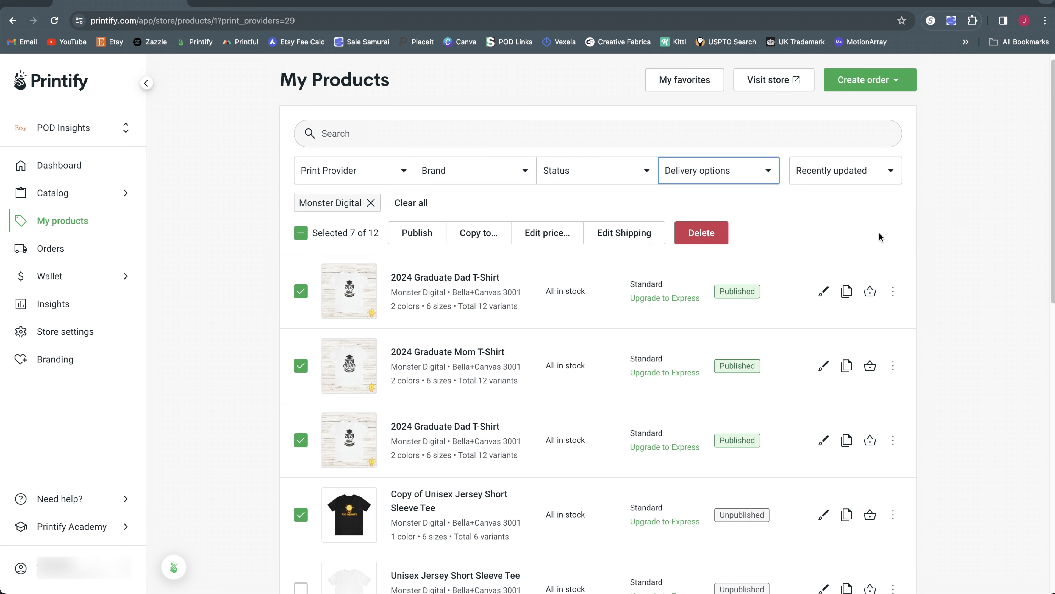
# Step: Start publishing the selected products, choosing to sync and publish only colors, sizes, prices and SKUs for all products
pyautogui.click(410, 245)
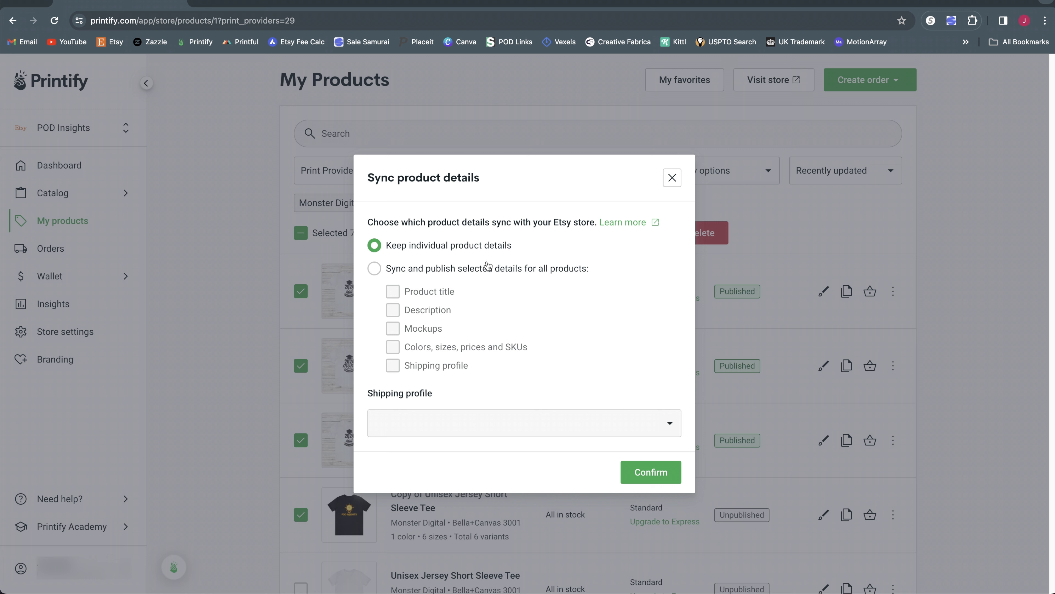
pyautogui.click(374, 269)
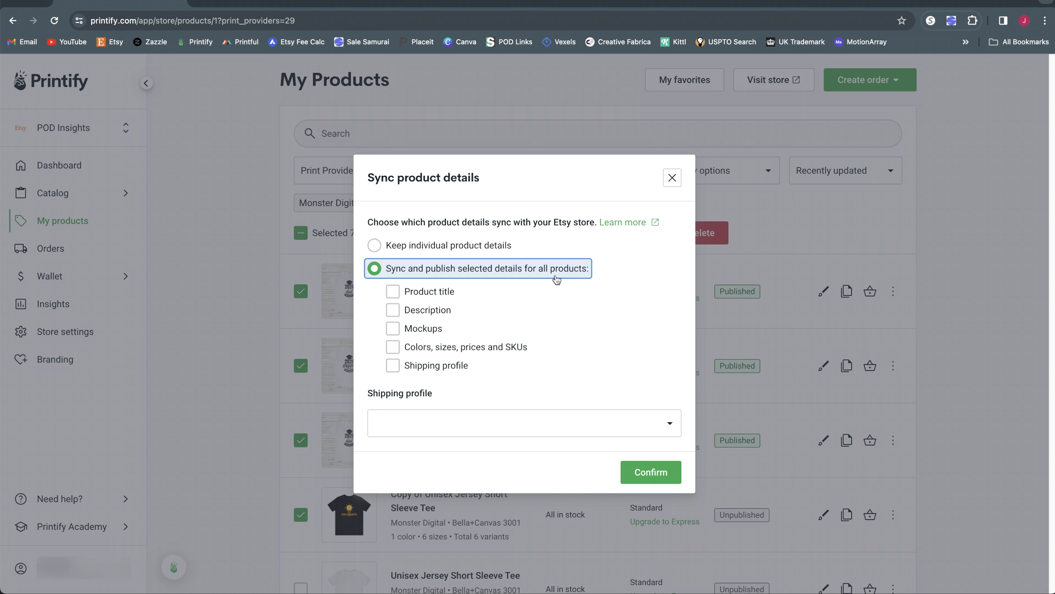
pyautogui.click(410, 353)
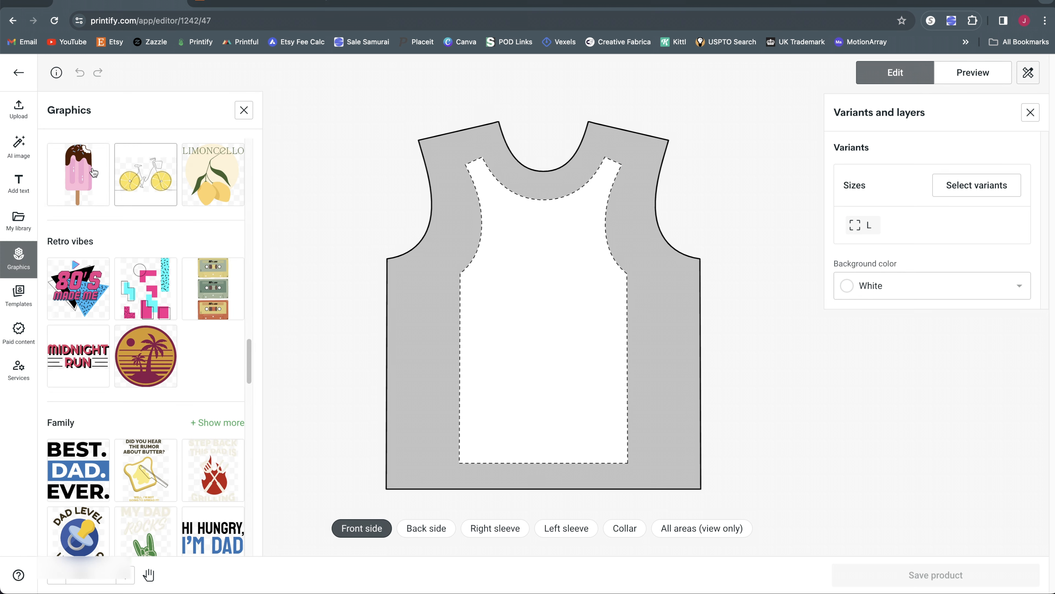
# Step: Add the ice-cream graphic to the shirt's front at about 3.53 × 8.23 in, and set the background color to Light blue
pyautogui.click(85, 172)
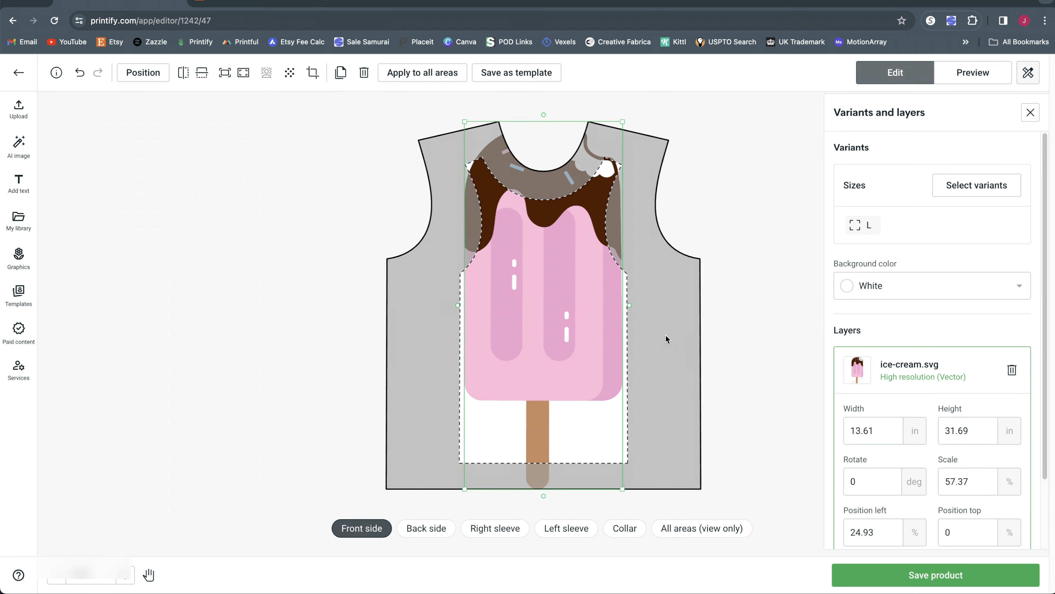
pyautogui.moveTo(624, 488); pyautogui.dragTo(567, 324)
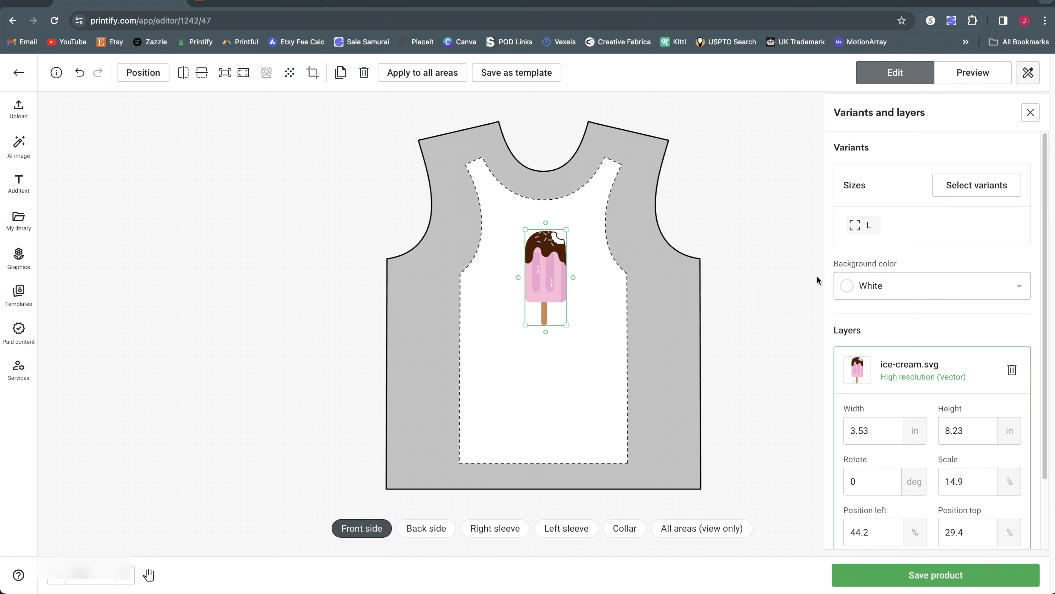
pyautogui.click(1024, 287)
pyautogui.click(1012, 341)
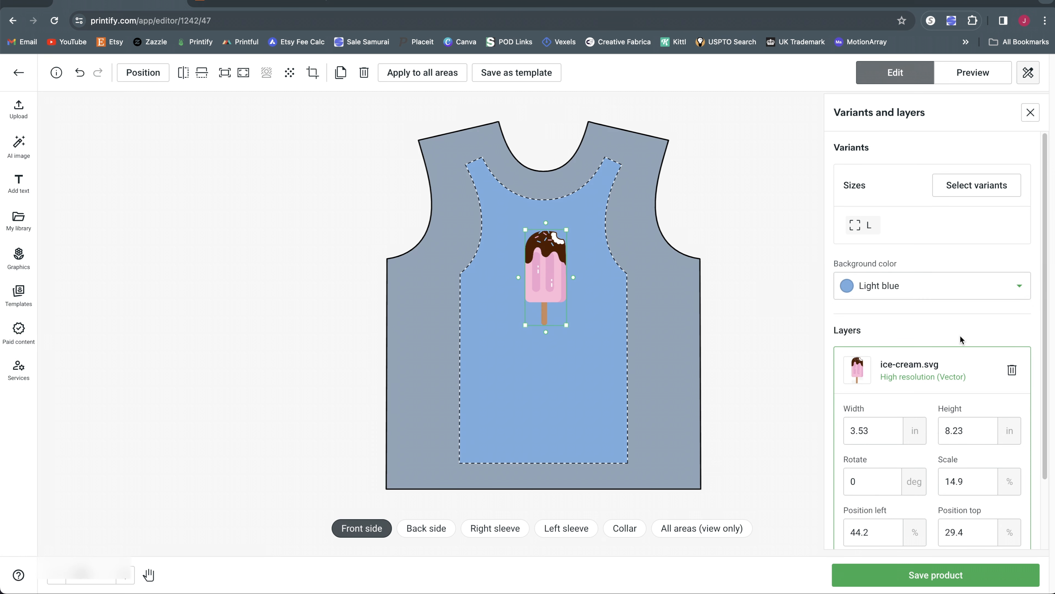
# Step: Turn the ice-cream graphic into a spaced repeating pattern rotated to 344 degrees, scaled down to about 1.58 × 3.67 in
pyautogui.scroll(-3, 905, 338)
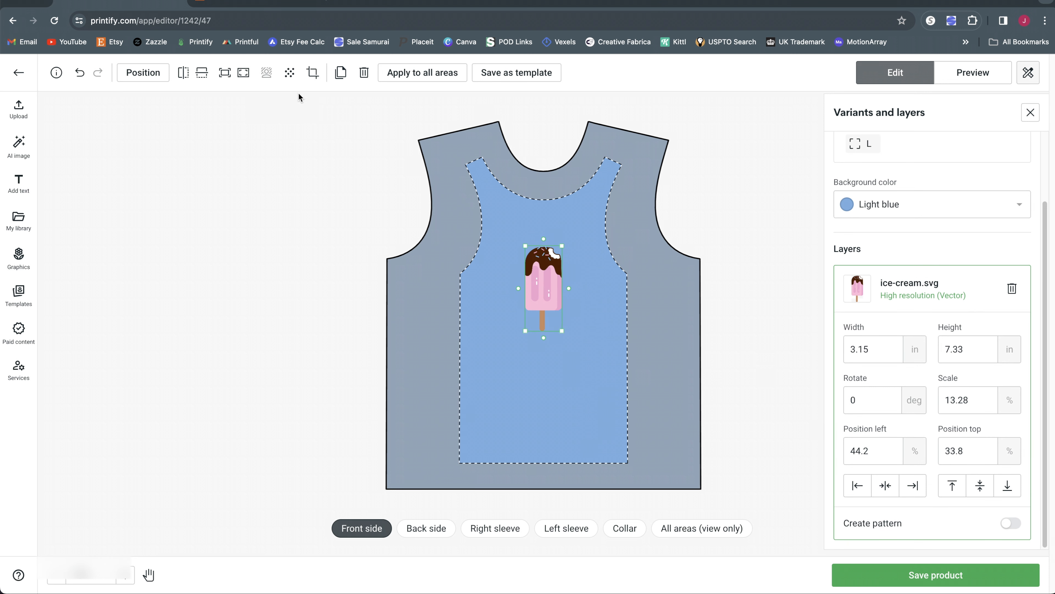
pyautogui.click(1011, 522)
pyautogui.scroll(-5, 968, 474)
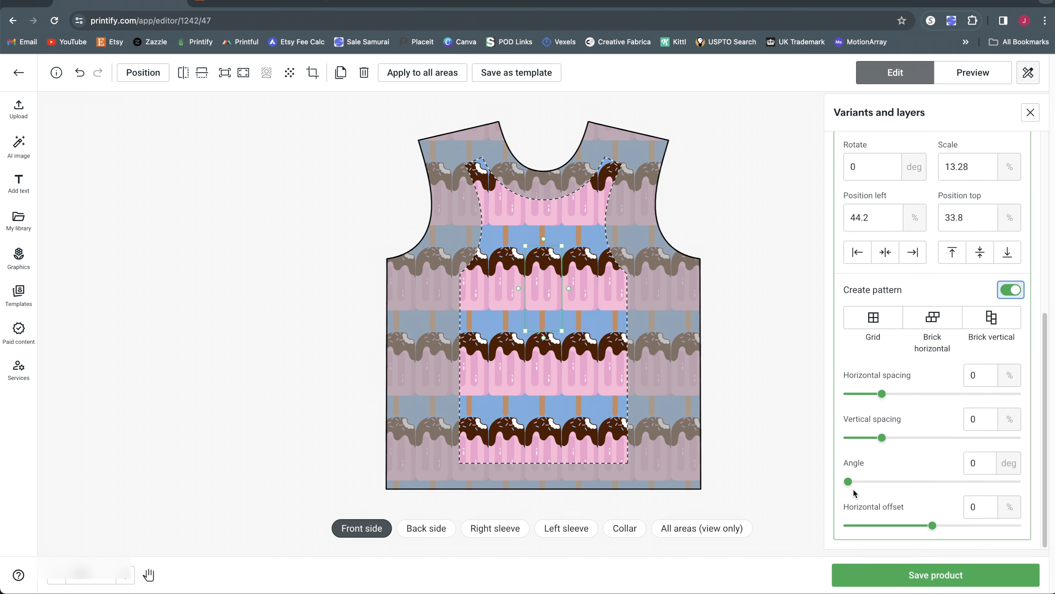
pyautogui.moveTo(848, 482); pyautogui.dragTo(862, 483)
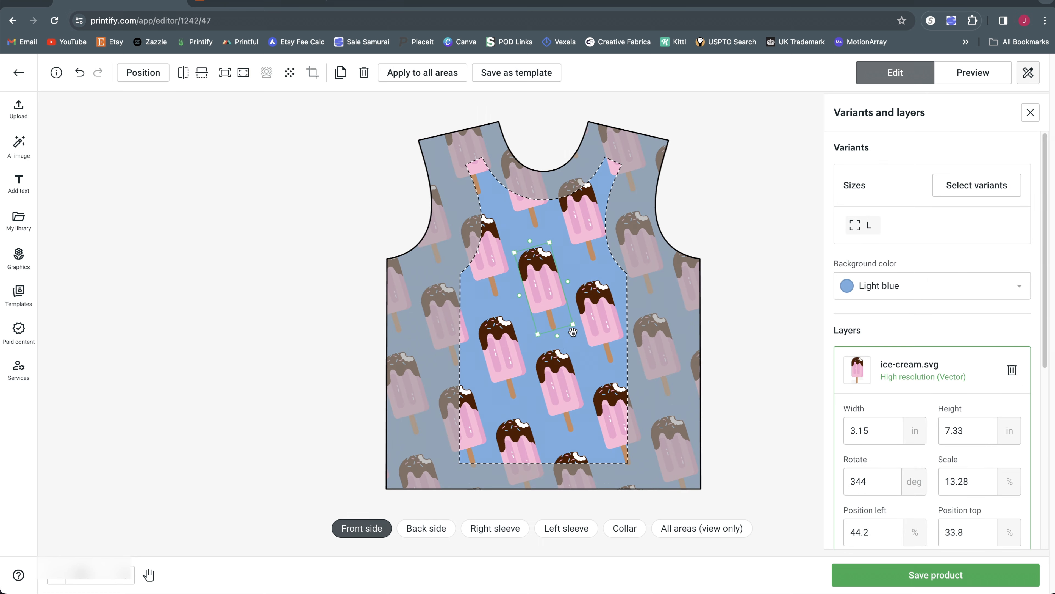
pyautogui.moveTo(573, 325); pyautogui.dragTo(536, 305)
pyautogui.click(737, 346)
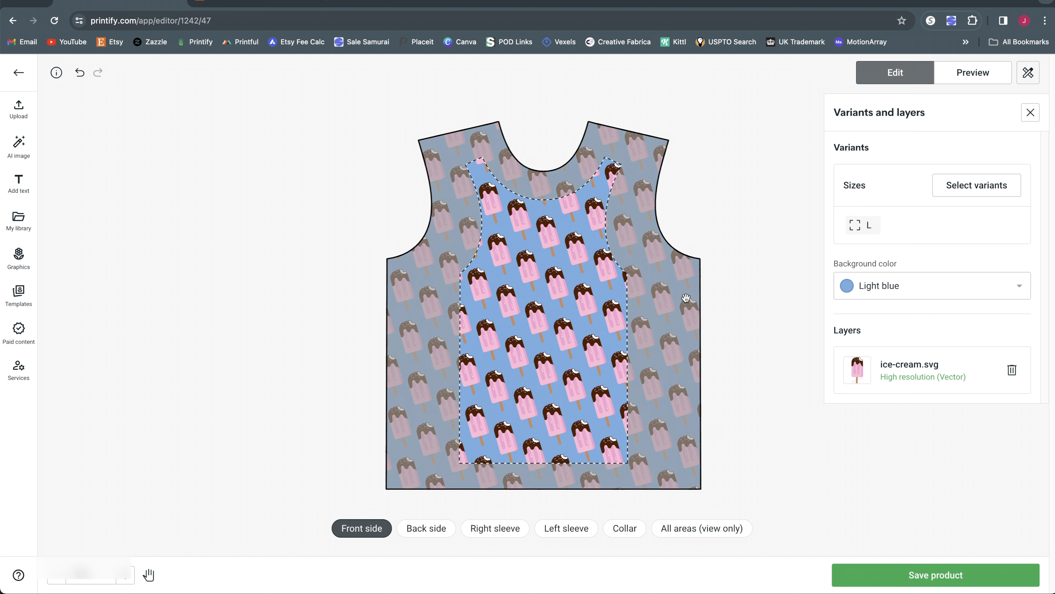
# Step: Check the back, sleeve and collar print areas, and apply the front side's ice-cream pattern to all areas
pyautogui.click(444, 529)
pyautogui.click(495, 529)
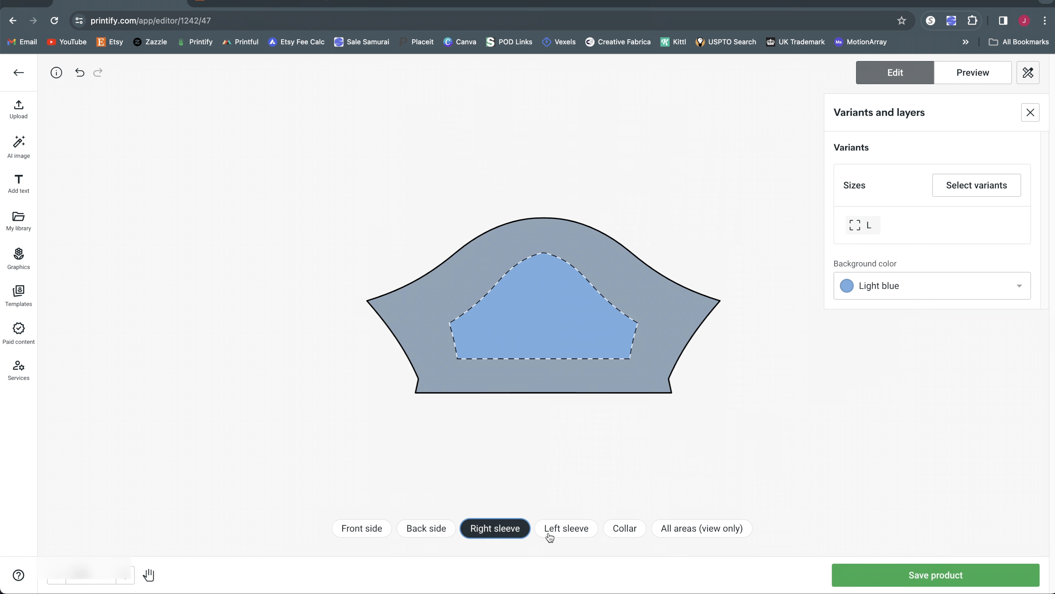
pyautogui.click(567, 529)
pyautogui.click(639, 535)
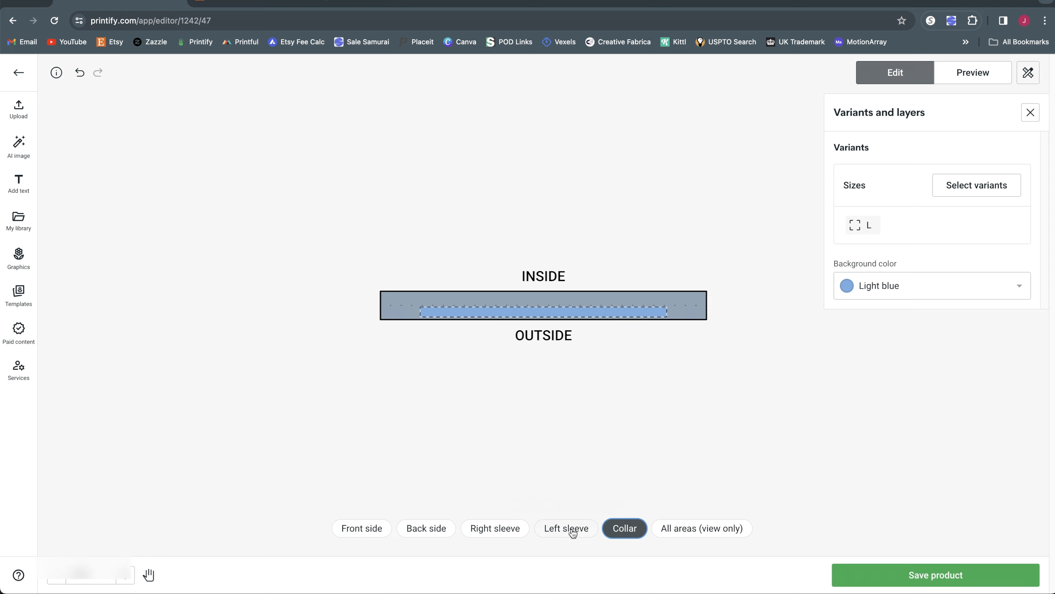
pyautogui.click(365, 533)
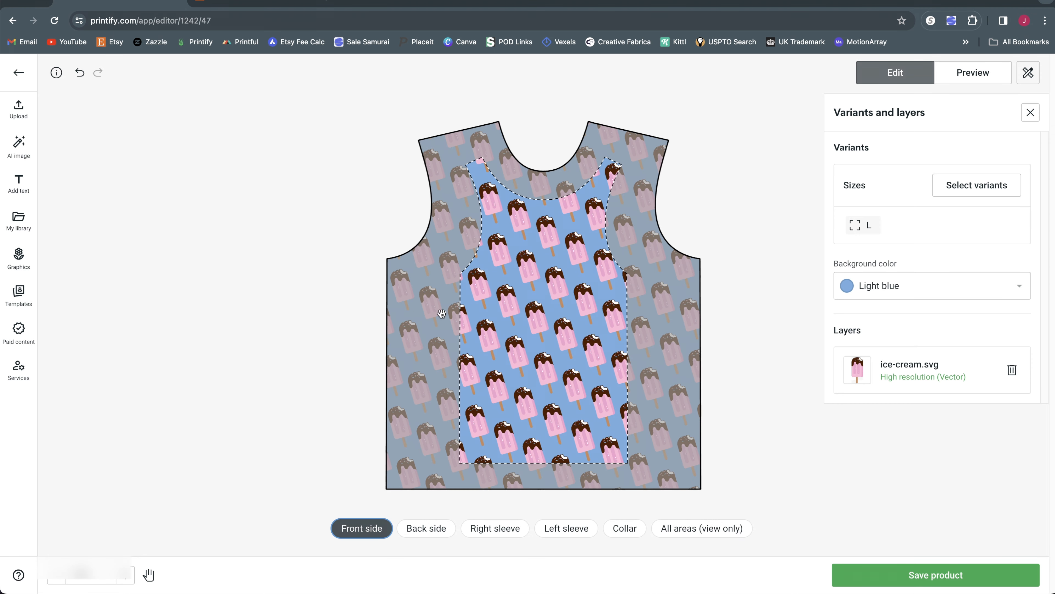
pyautogui.click(665, 335)
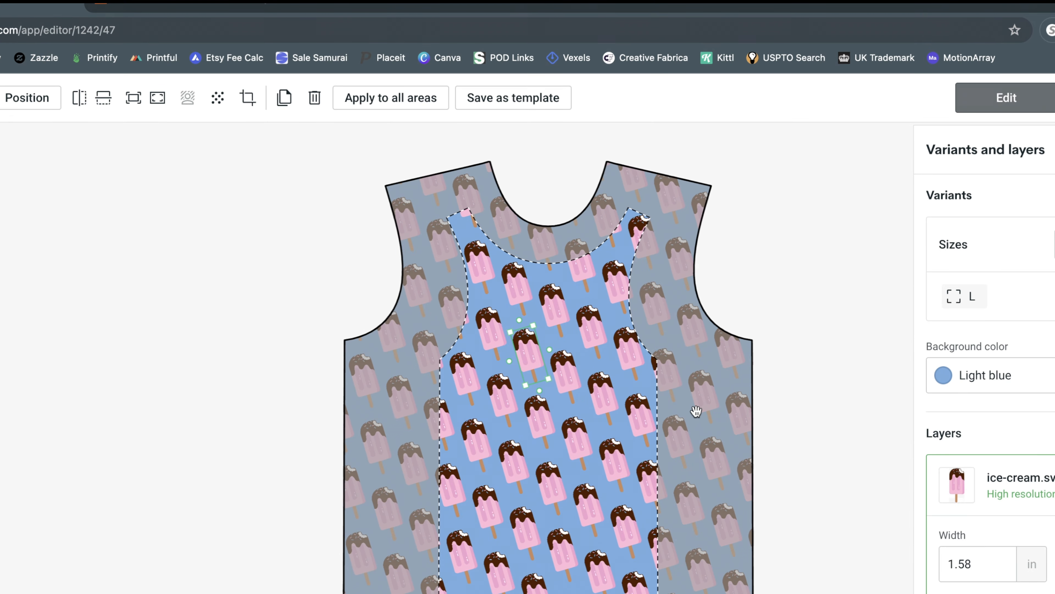
pyautogui.click(377, 103)
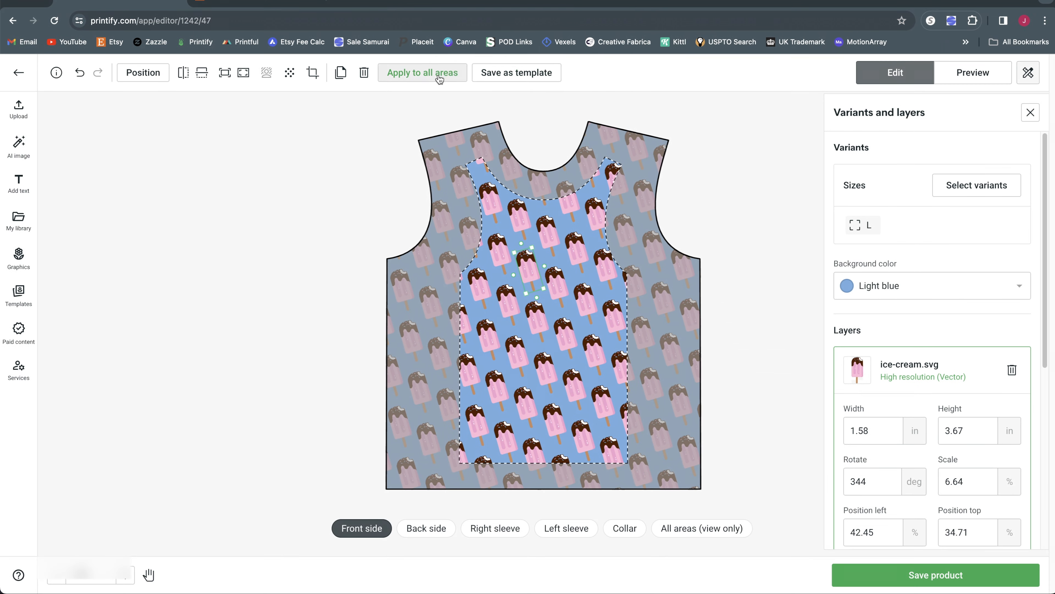
pyautogui.click(412, 105)
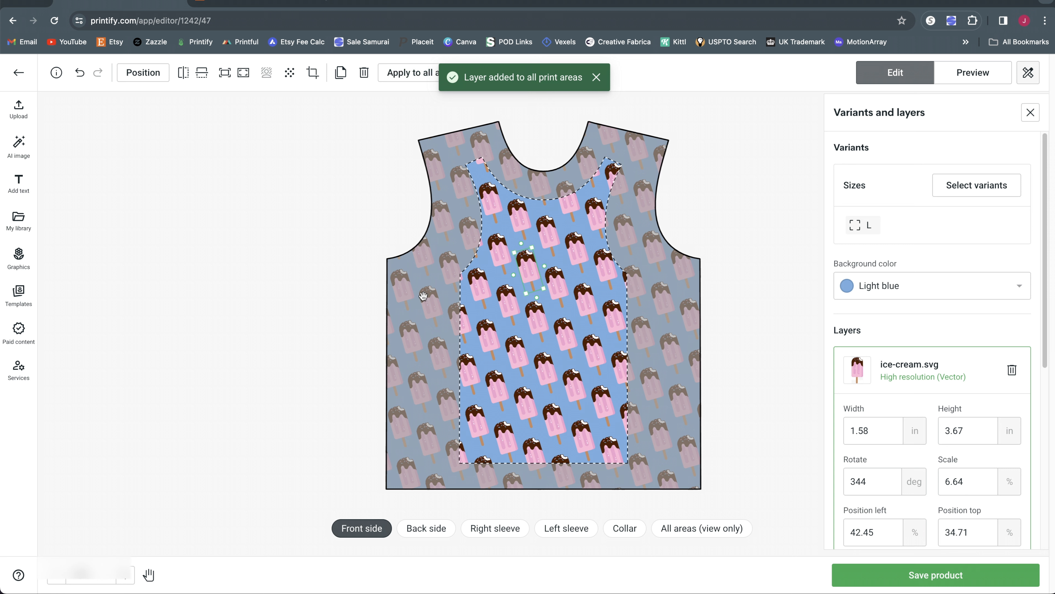
pyautogui.click(747, 346)
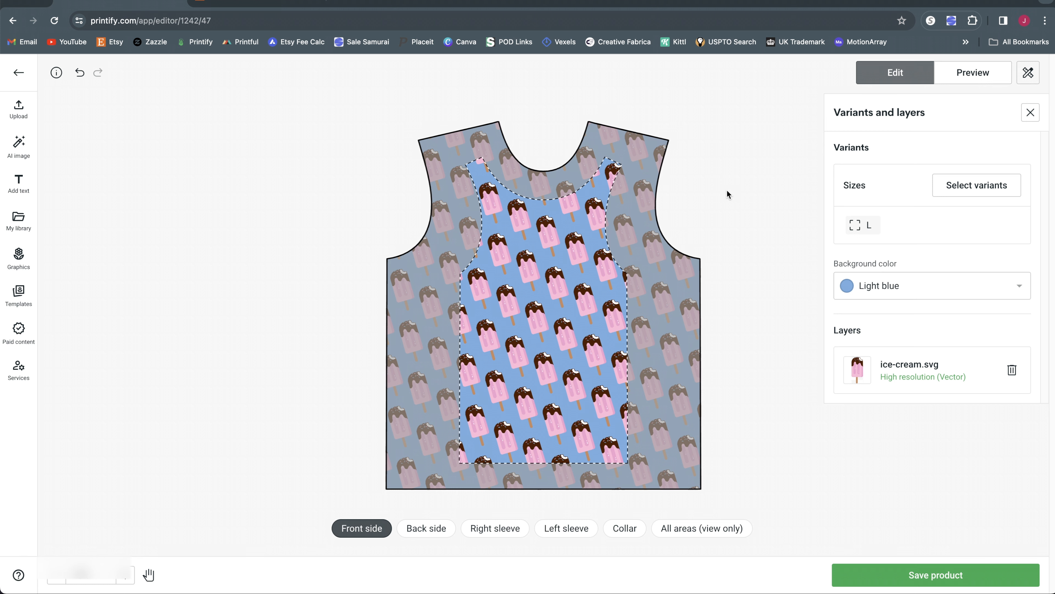
# Step: View all print areas together and preview the Back and Person Front mockups of the ice-cream shirt
pyautogui.click(695, 533)
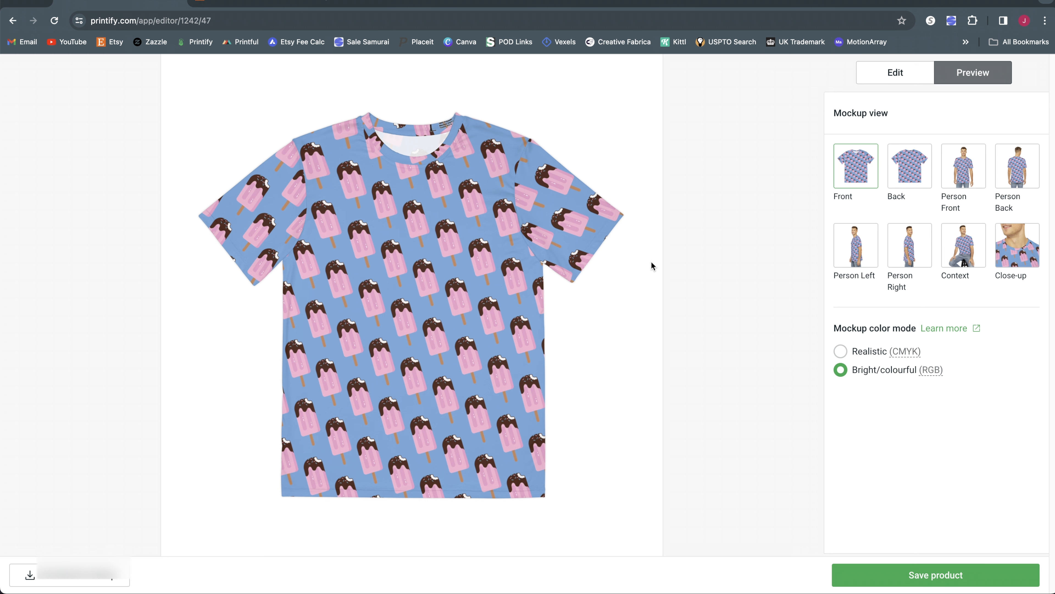
pyautogui.click(906, 180)
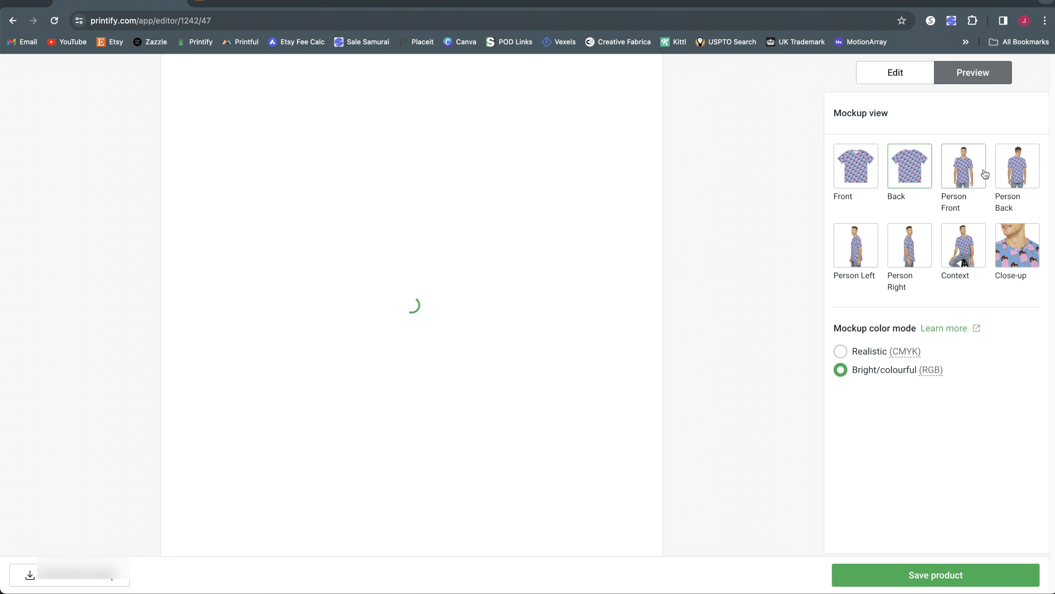
pyautogui.click(983, 181)
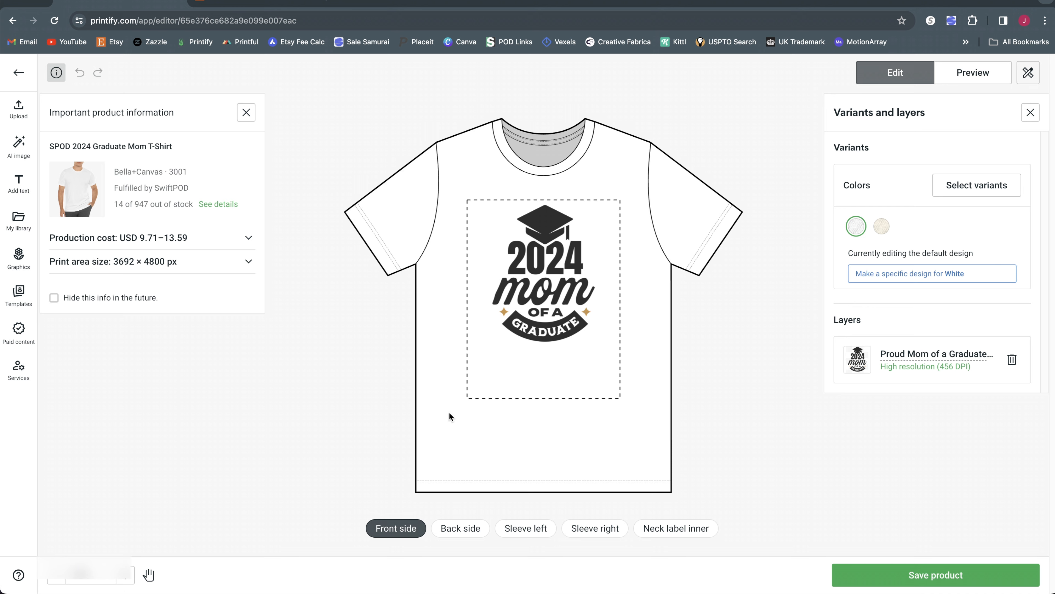
# Step: Inspect the 2024 Mom of a Graduate design up close on the shirt's front, selecting its layer
pyautogui.click(123, 575)
pyautogui.click(124, 574)
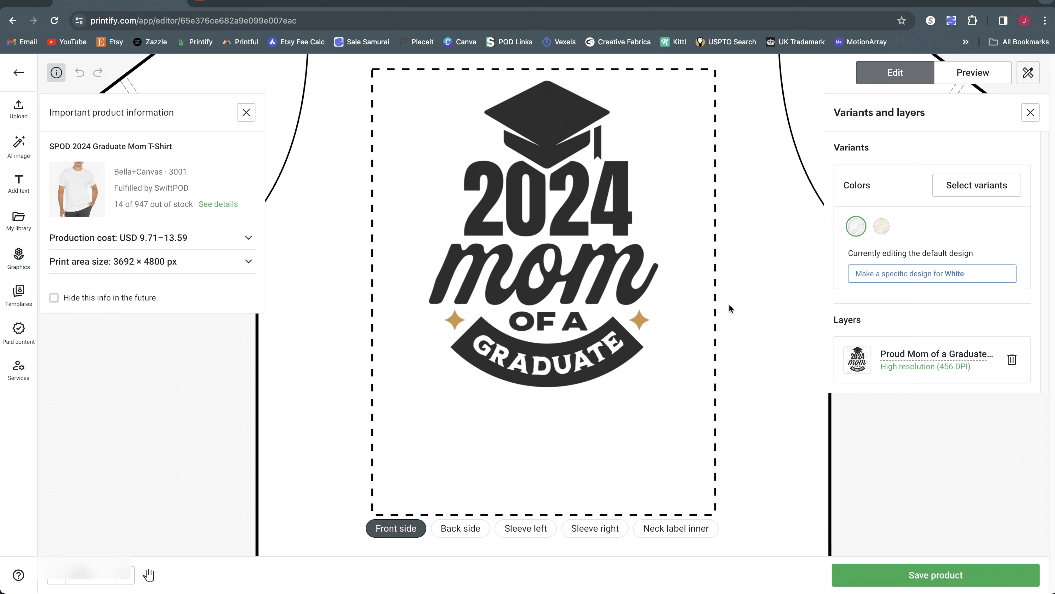
pyautogui.click(604, 285)
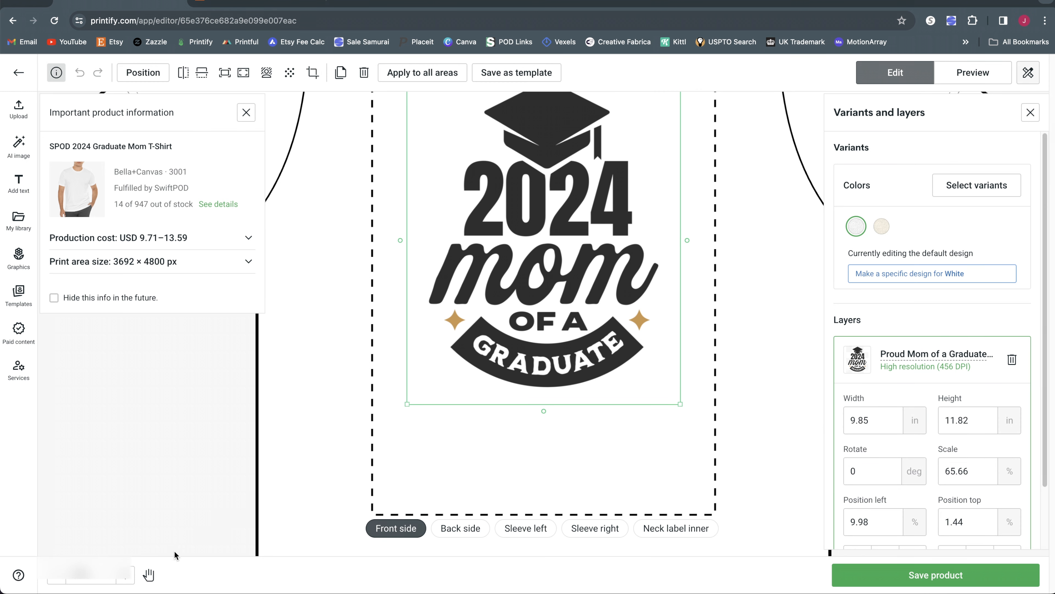
pyautogui.click(58, 581)
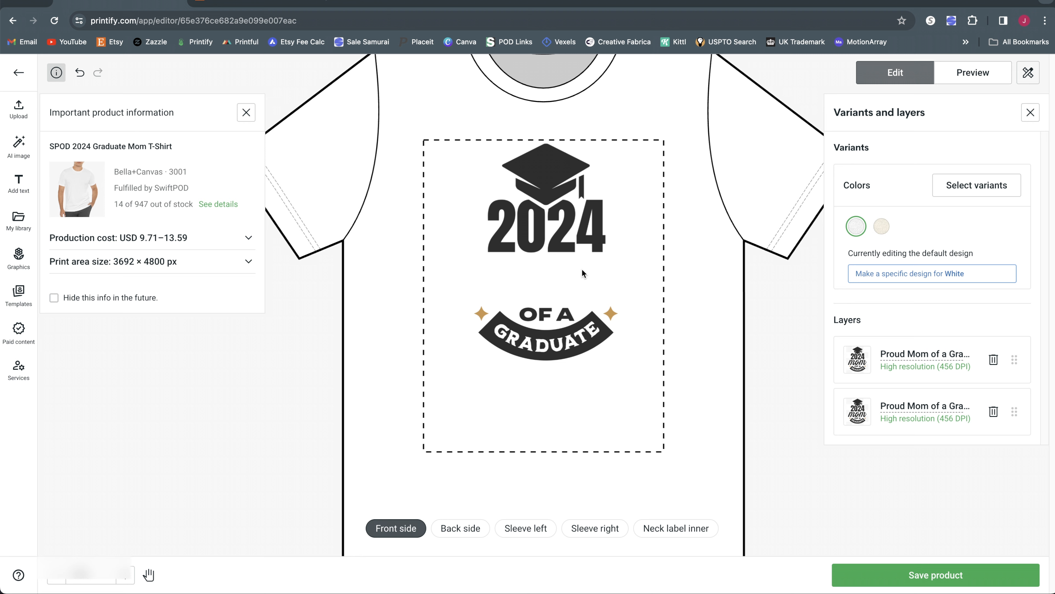
# Step: Add the text "Mom" in the Pacifico font at size 220 between "2024" and "OF A" on the shirt's front
pyautogui.click(18, 185)
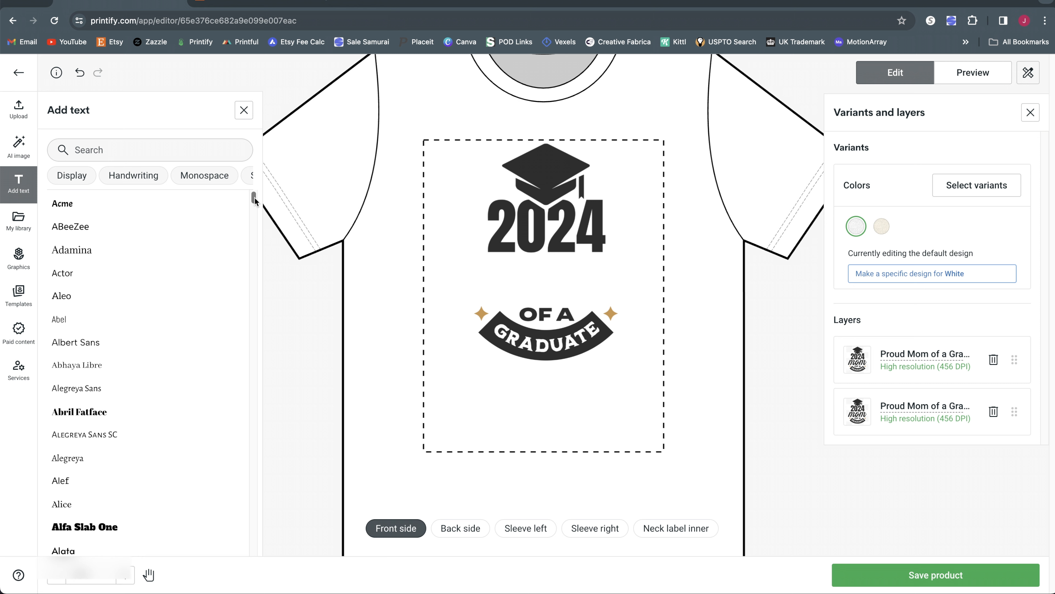
pyautogui.scroll(-3, 254, 198)
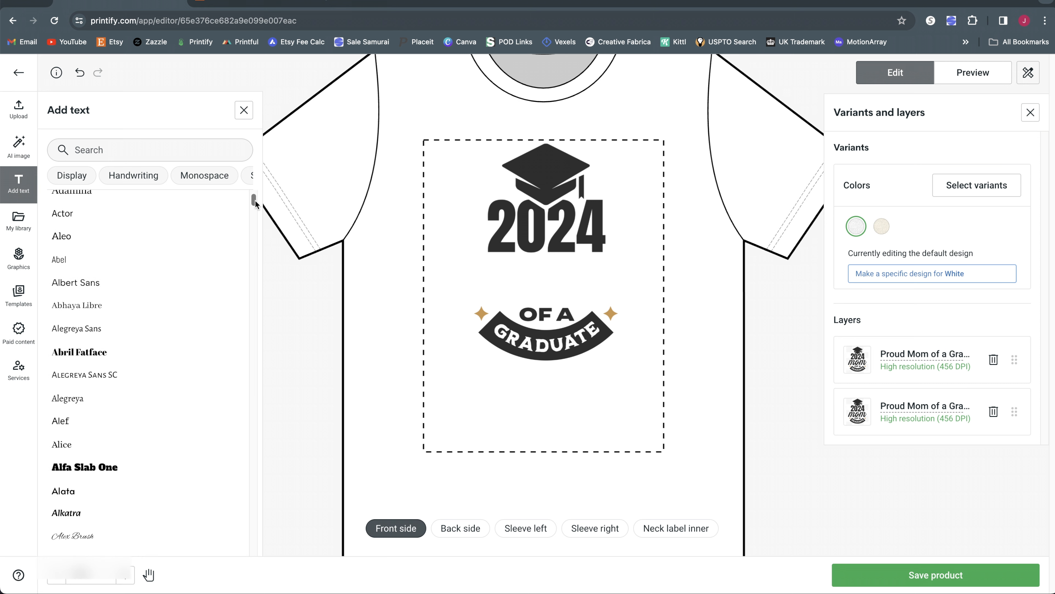
pyautogui.moveTo(255, 201); pyautogui.dragTo(255, 196)
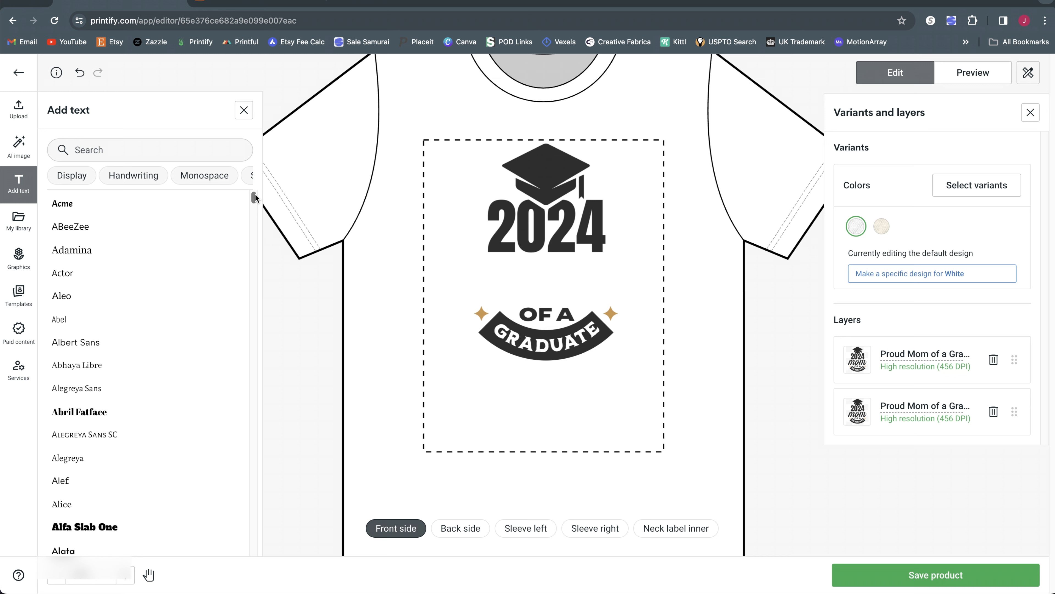
pyautogui.moveTo(255, 194); pyautogui.dragTo(254, 263)
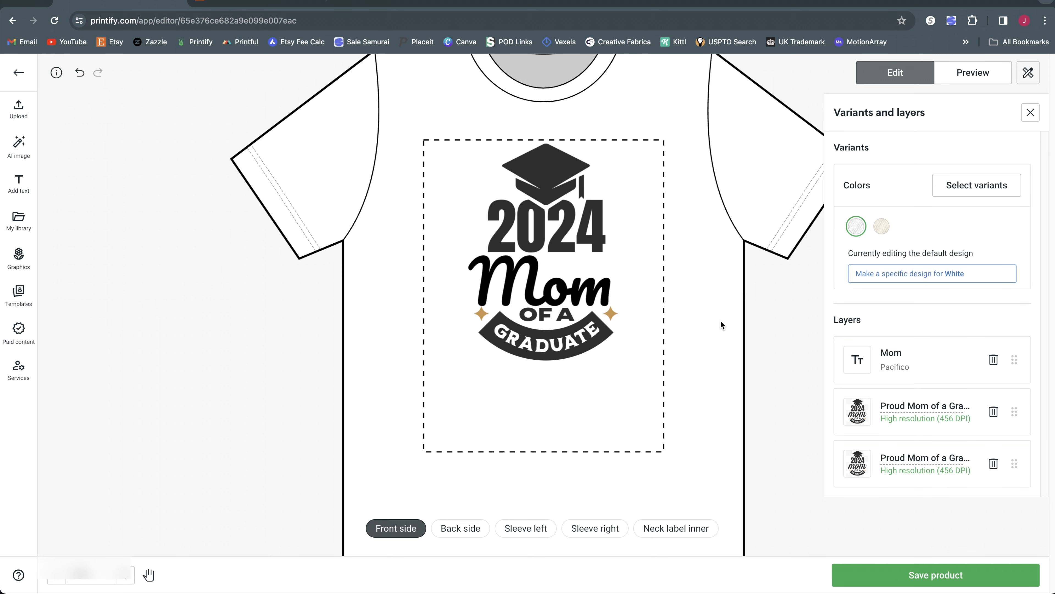
pyautogui.click(579, 293)
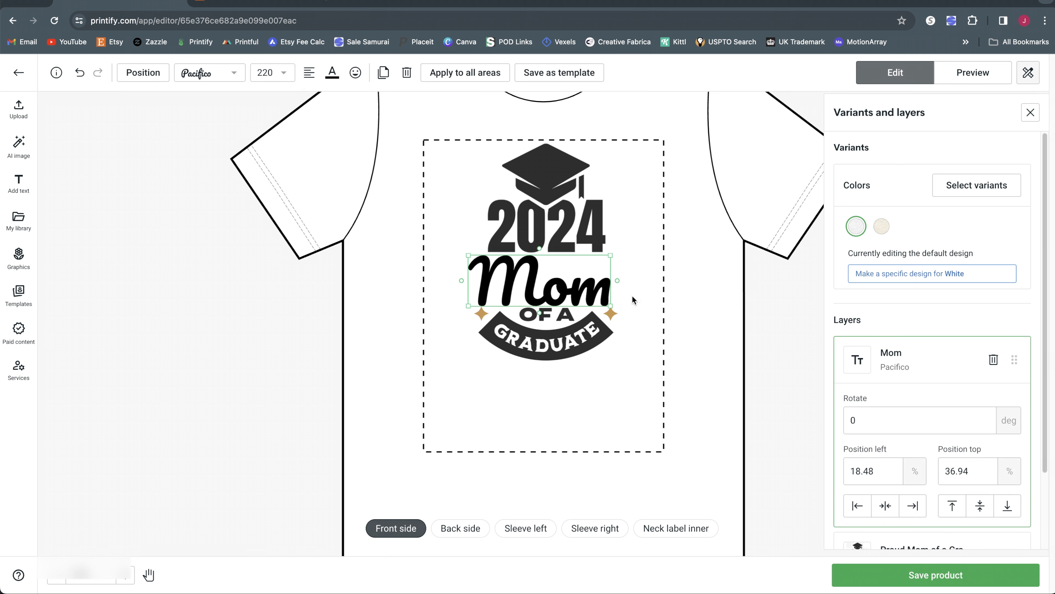
pyautogui.click(734, 268)
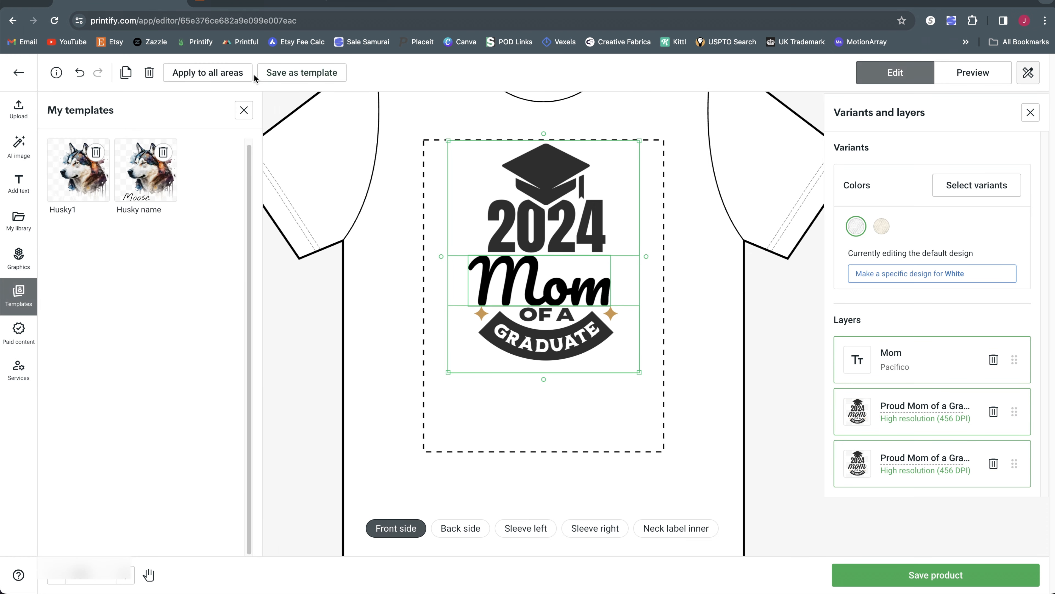
# Step: Save the complete three-layer Mom of a Graduate design as a template named "2024 Graduate"
pyautogui.click(318, 81)
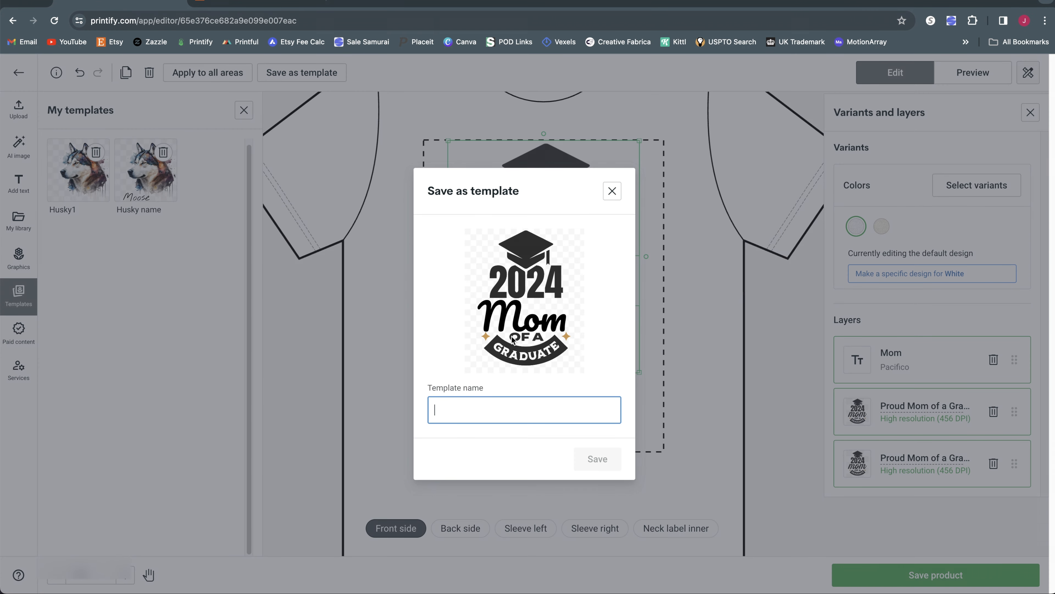
pyautogui.write('2024 Graduate')
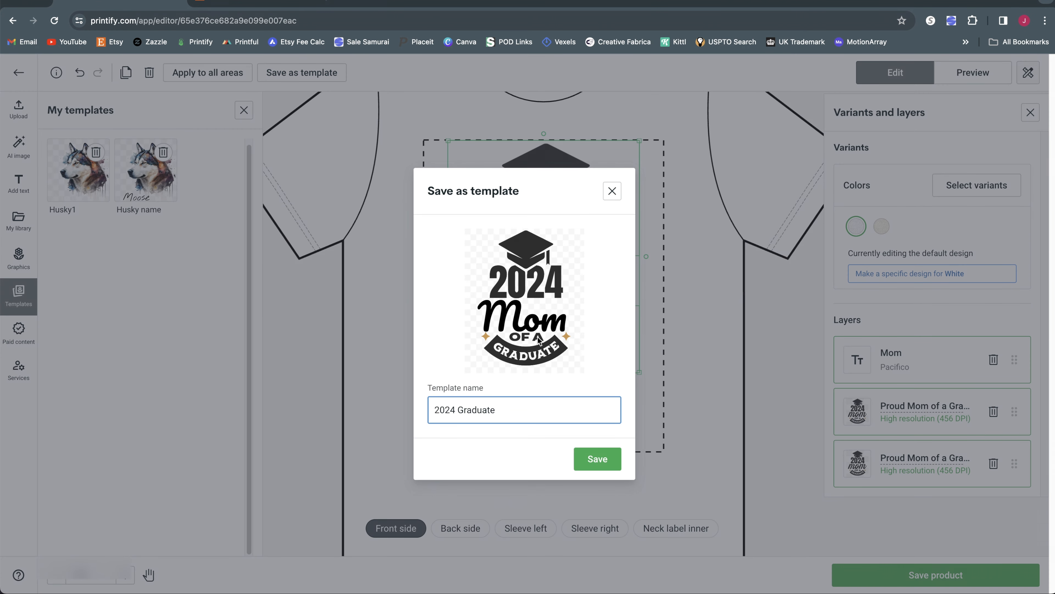
pyautogui.click(586, 458)
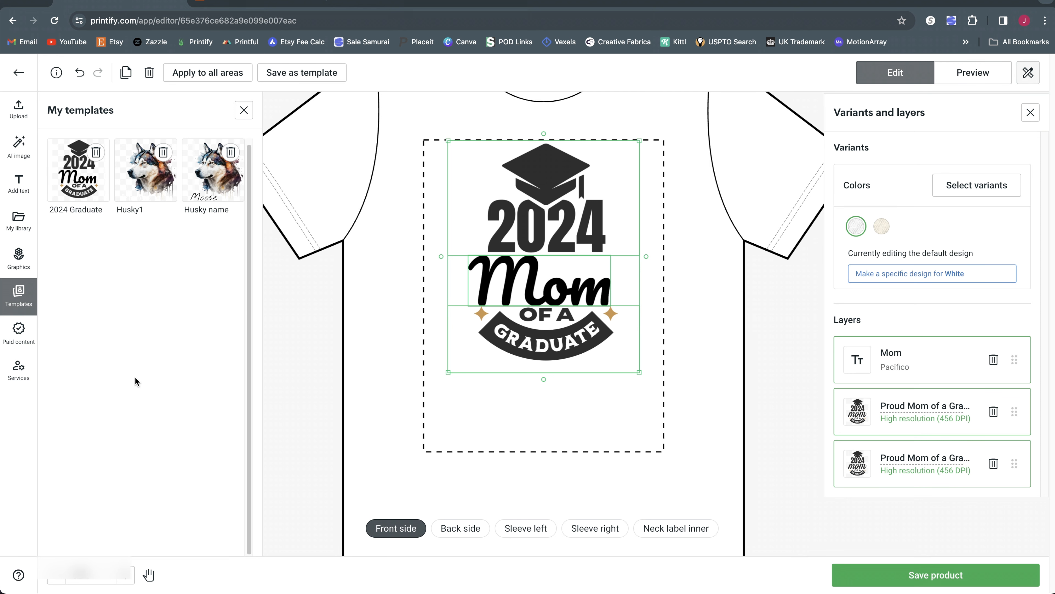
pyautogui.click(354, 395)
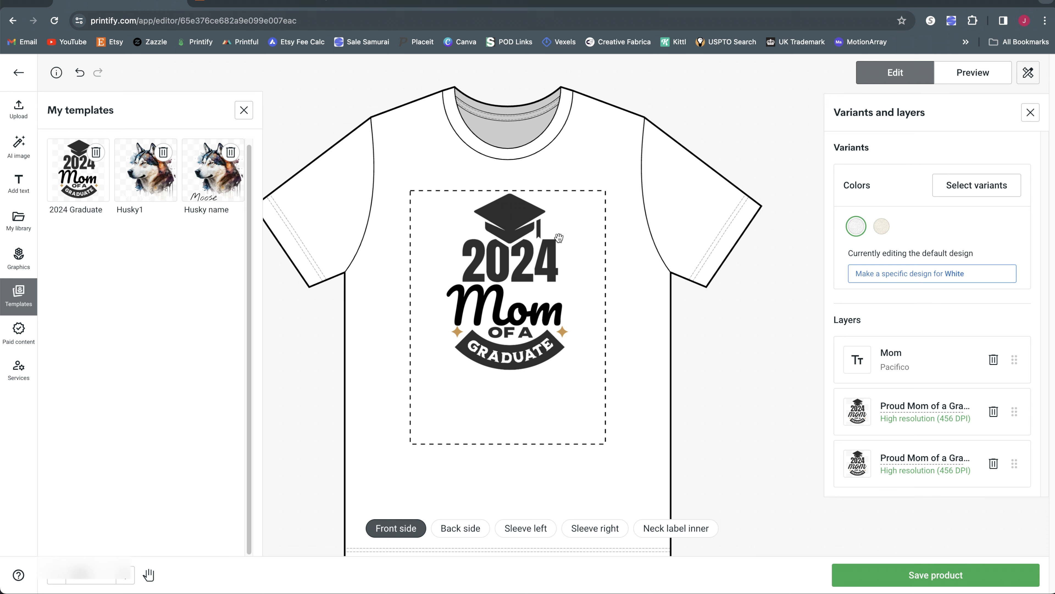
pyautogui.scroll(-2, 558, 238)
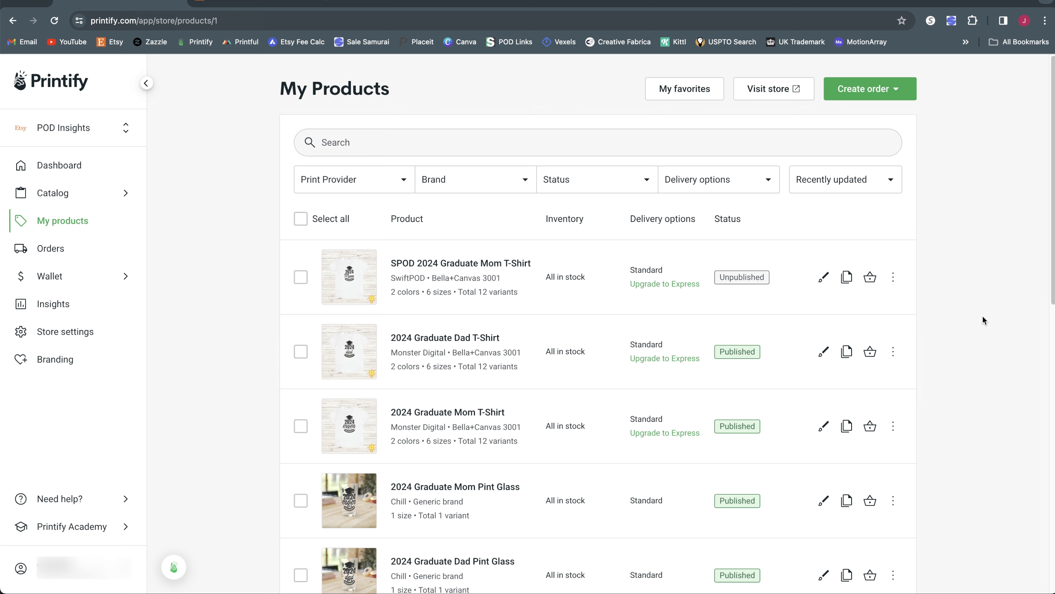
# Step: Find the Family Vacation Sweatshirt on the third page of the product list and duplicate it
pyautogui.scroll(-9, 983, 317)
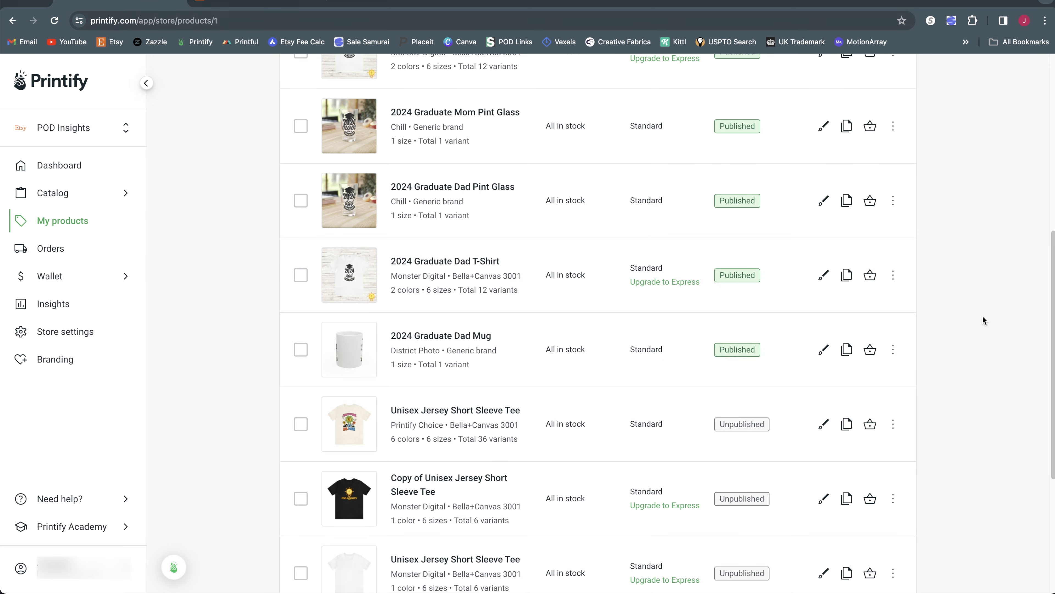
pyautogui.scroll(-6, 982, 317)
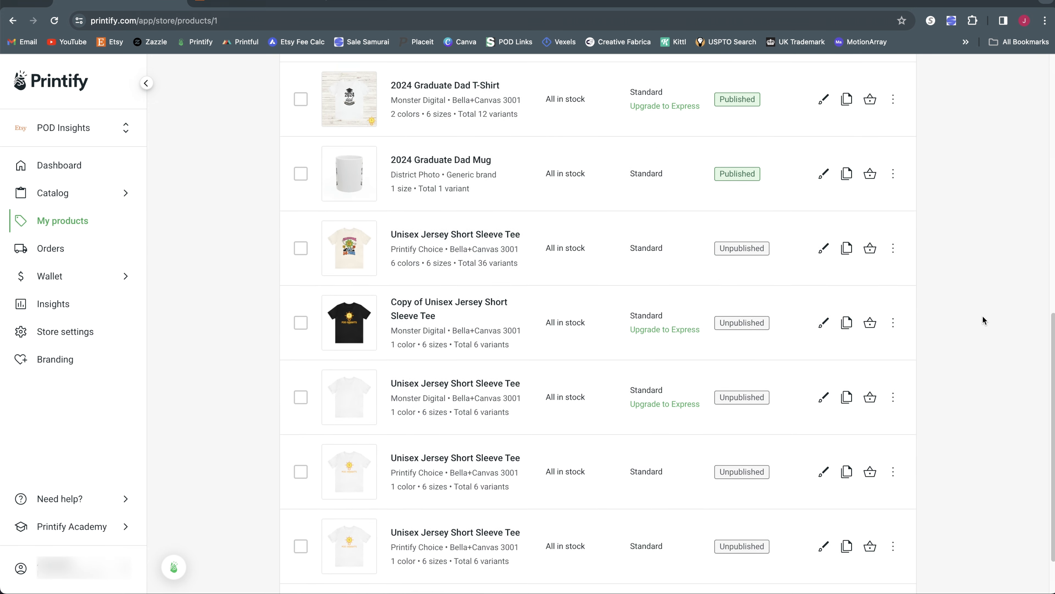
pyautogui.click(824, 544)
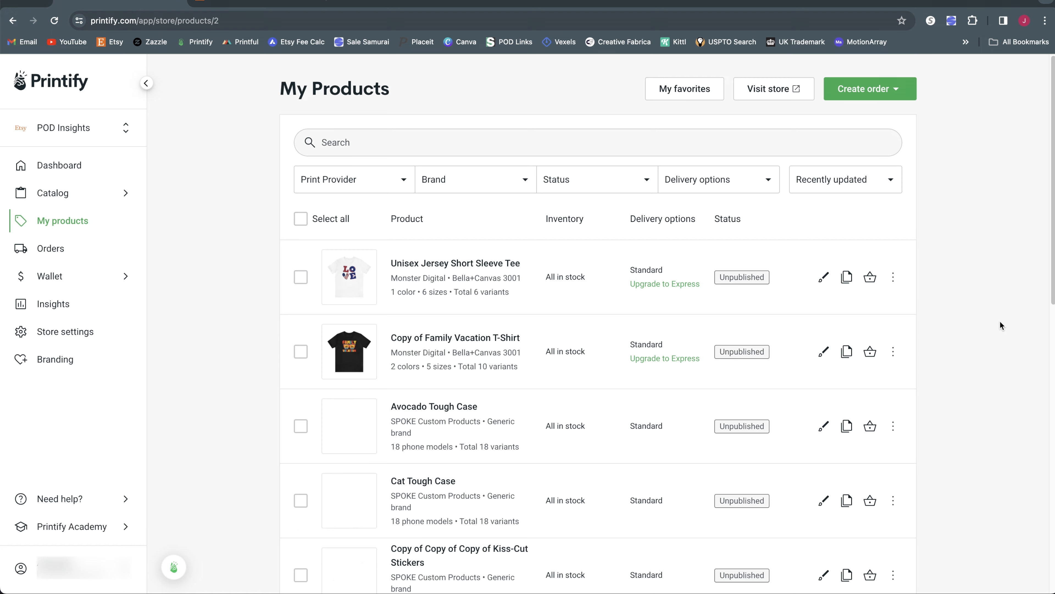
pyautogui.scroll(-8, 1000, 322)
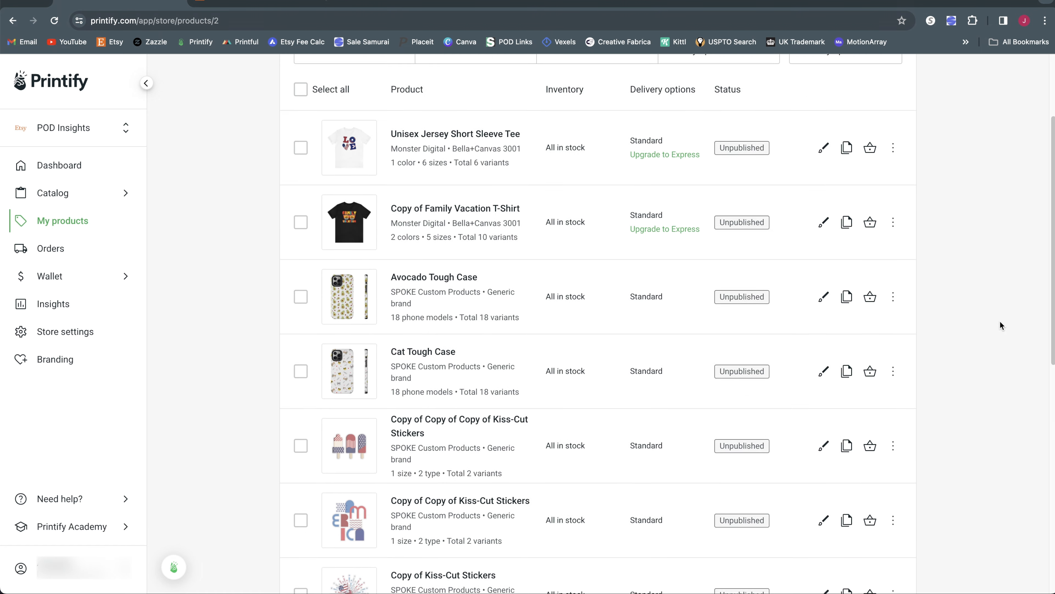
pyautogui.scroll(-5, 1000, 321)
pyautogui.click(846, 545)
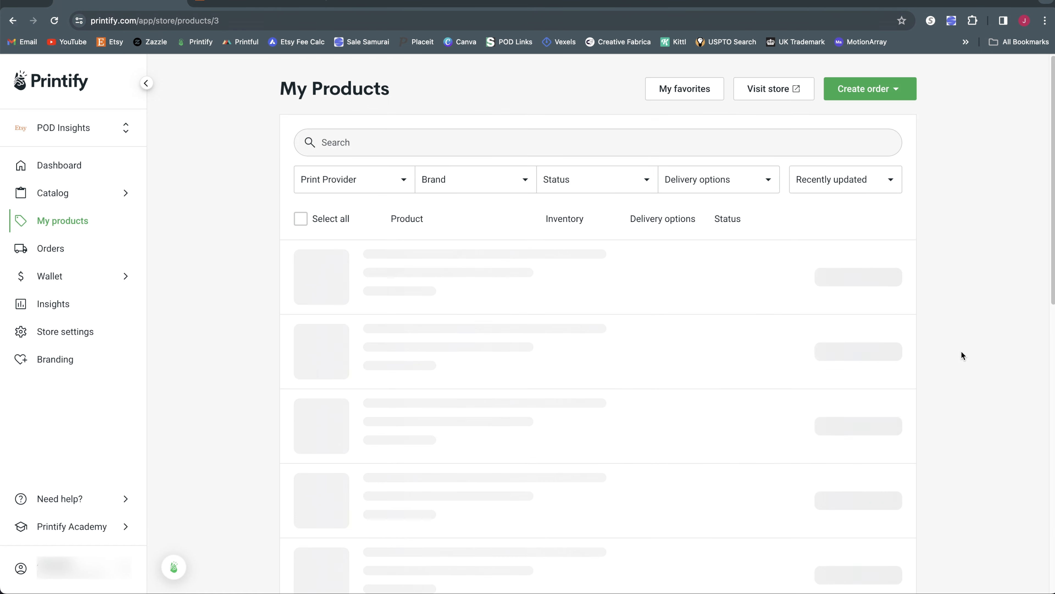
pyautogui.scroll(-2, 961, 352)
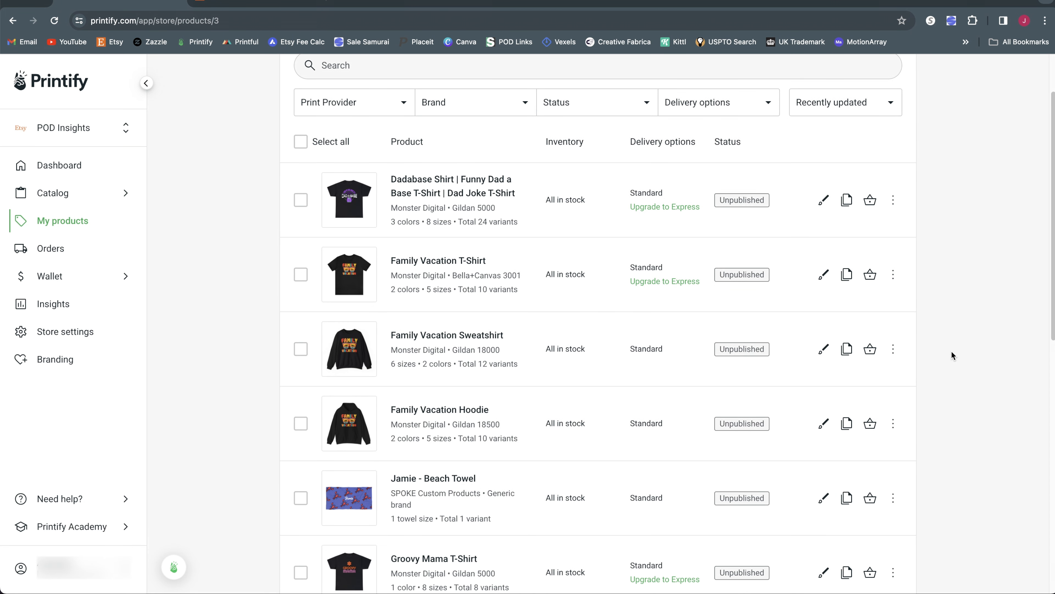
pyautogui.scroll(-1, 951, 356)
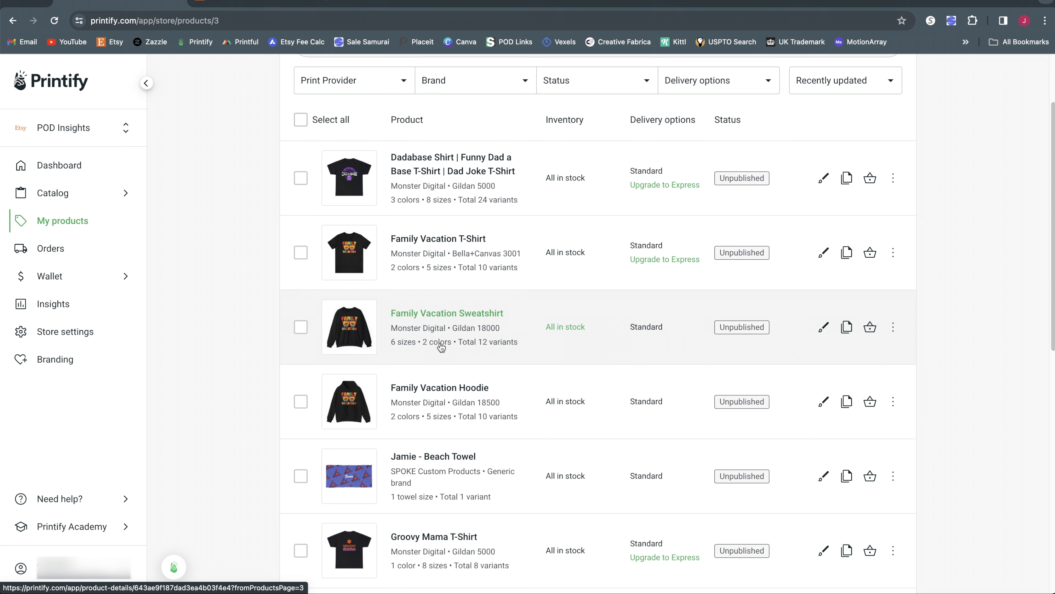
pyautogui.click(846, 327)
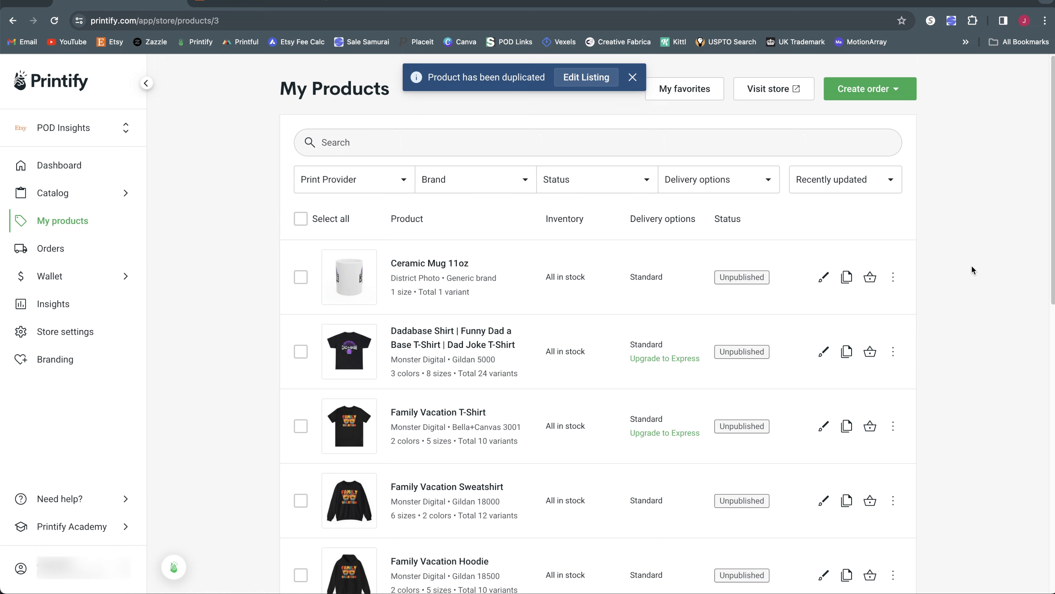
# Step: Open the copy of the Family Vacation Sweatshirt in the design editor and delete its existing graphic layer
pyautogui.scroll(-15, 972, 268)
pyautogui.click(798, 545)
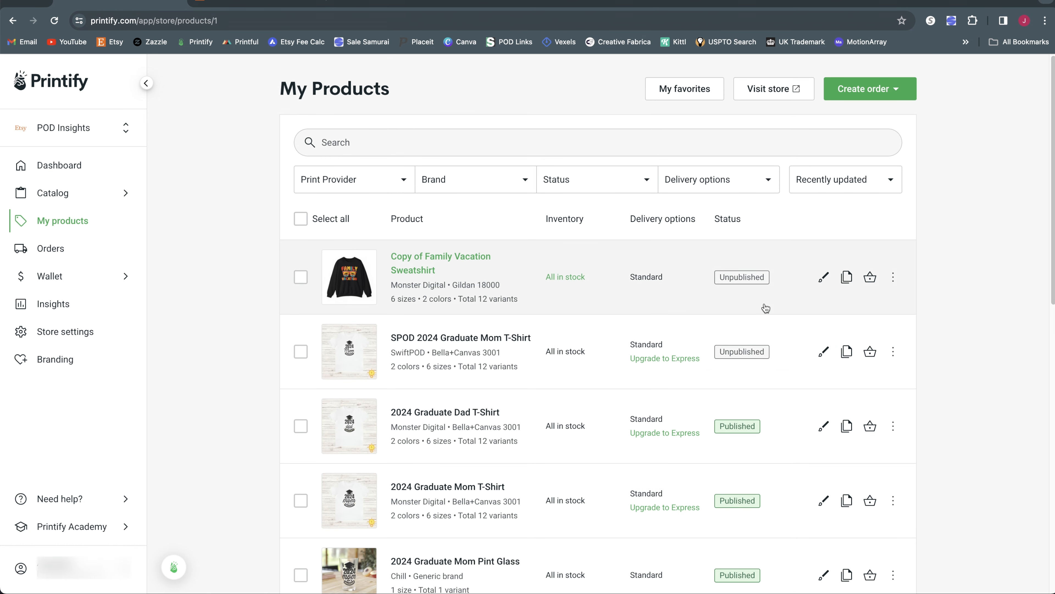
pyautogui.click(823, 277)
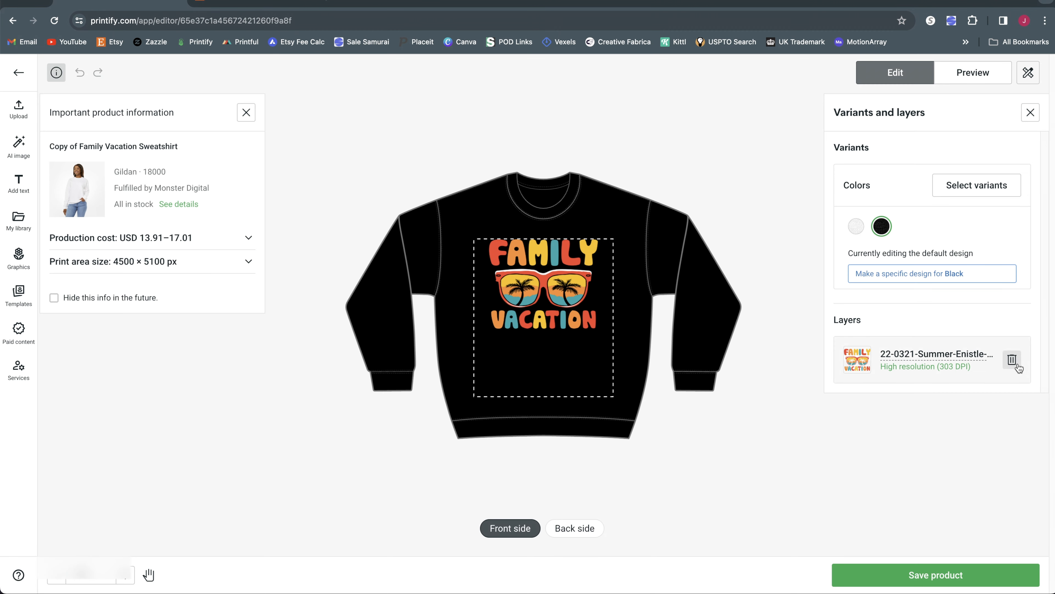
pyautogui.click(1016, 361)
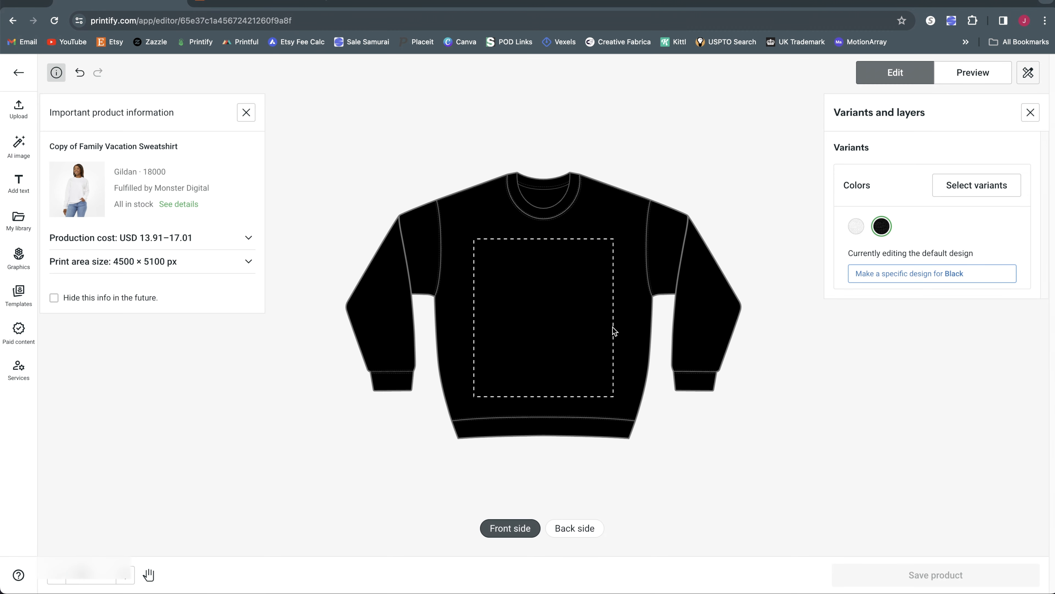
# Step: Update the sweatshirt's color variants by removing Black and adding Sport Grey alongside White
pyautogui.click(980, 184)
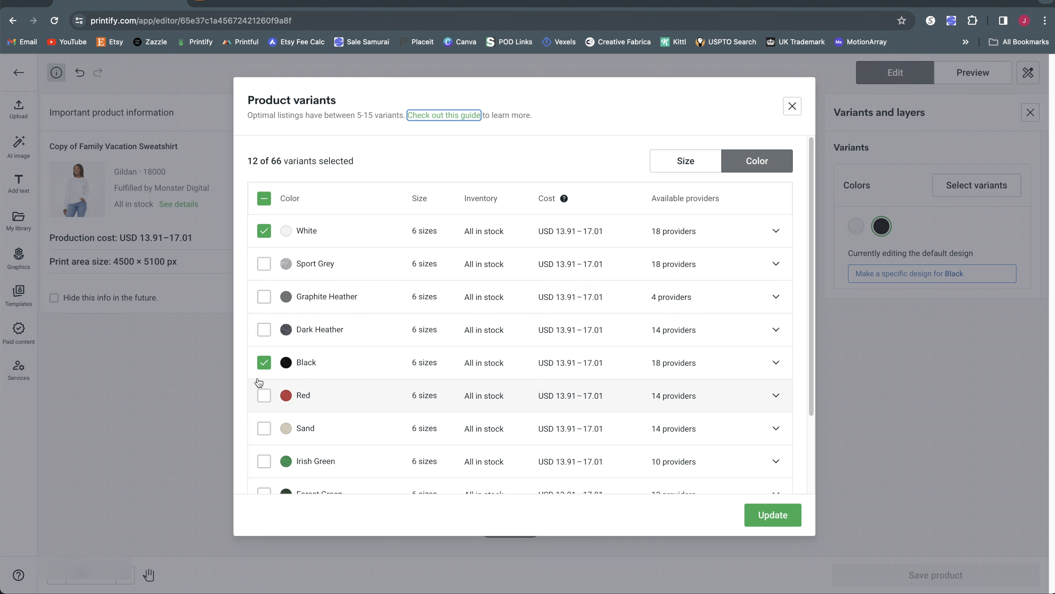
pyautogui.click(264, 362)
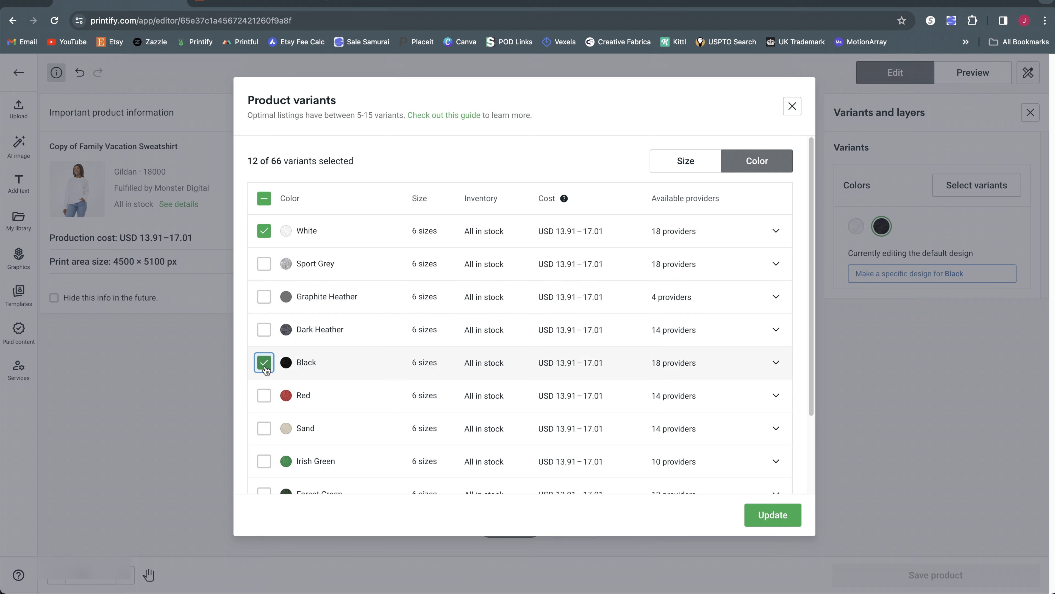
pyautogui.click(263, 265)
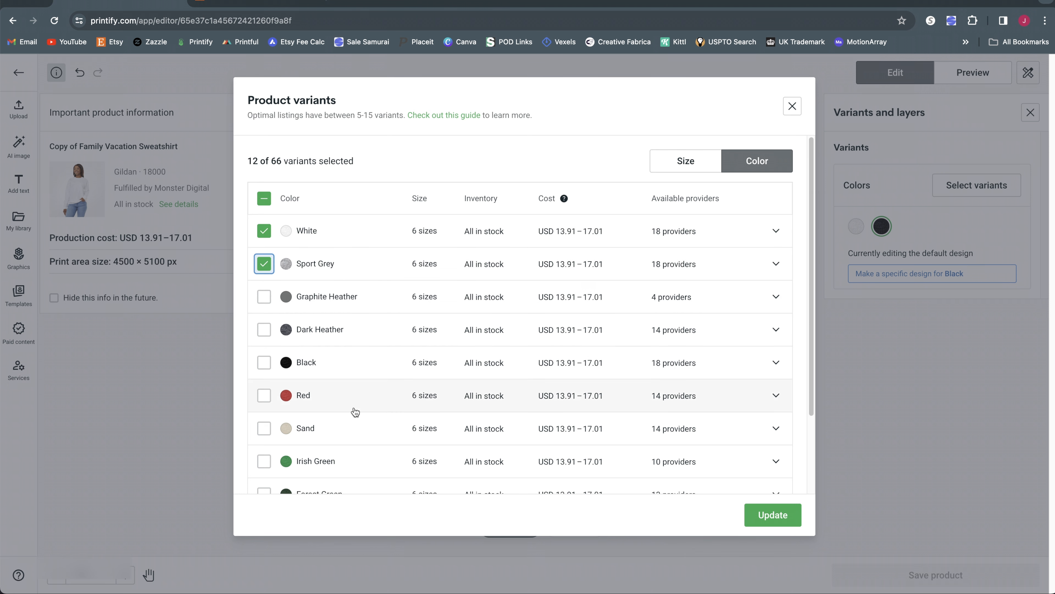
pyautogui.scroll(-2, 345, 400)
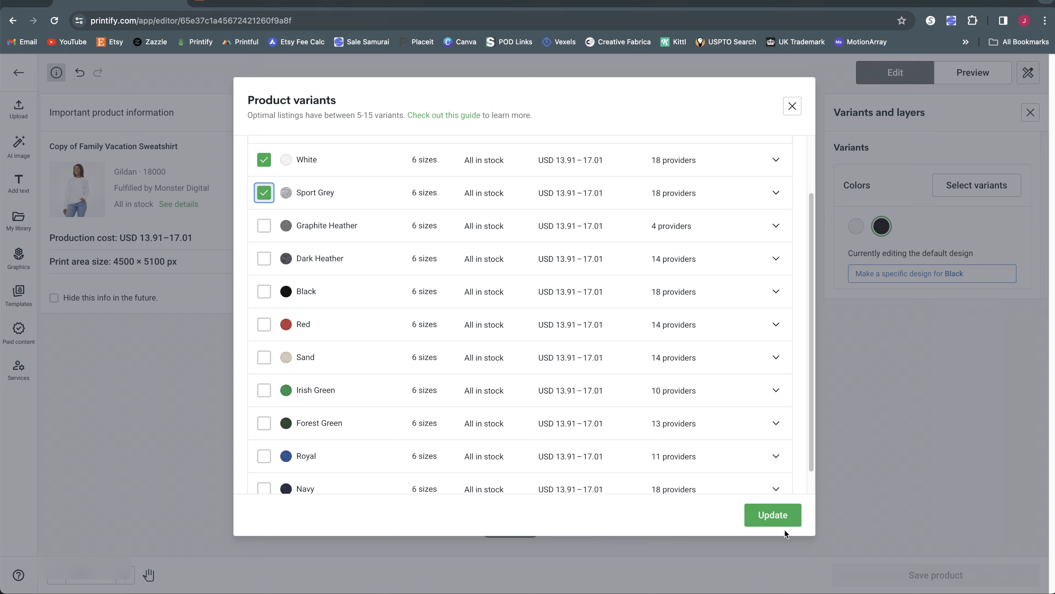
pyautogui.click(773, 515)
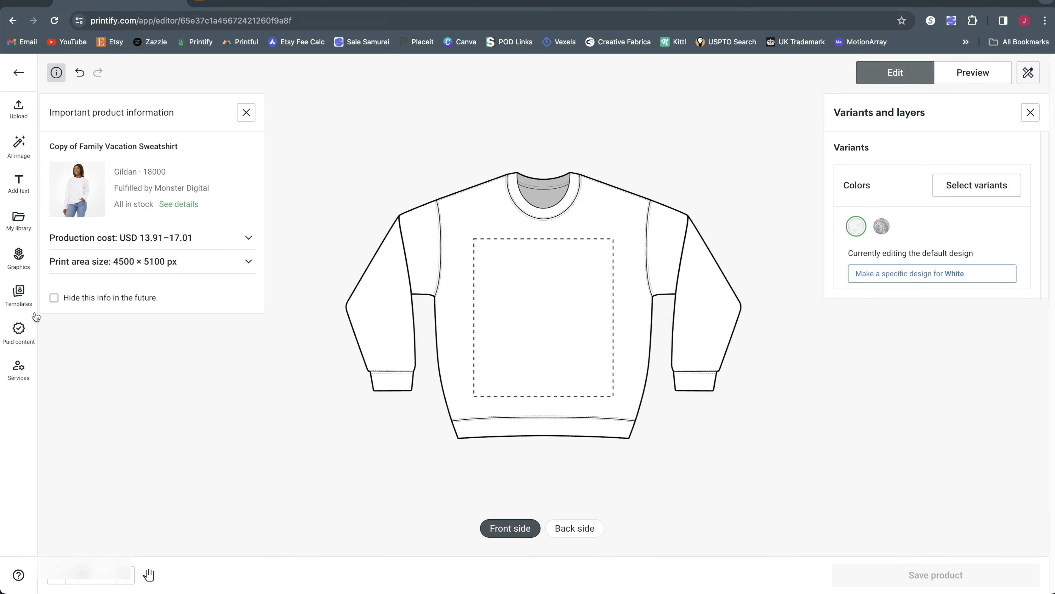
# Step: Place the 2024 Graduate template on the sweatshirt's front, enlarge all its layers together and center them horizontally in the print area
pyautogui.click(19, 295)
pyautogui.click(55, 179)
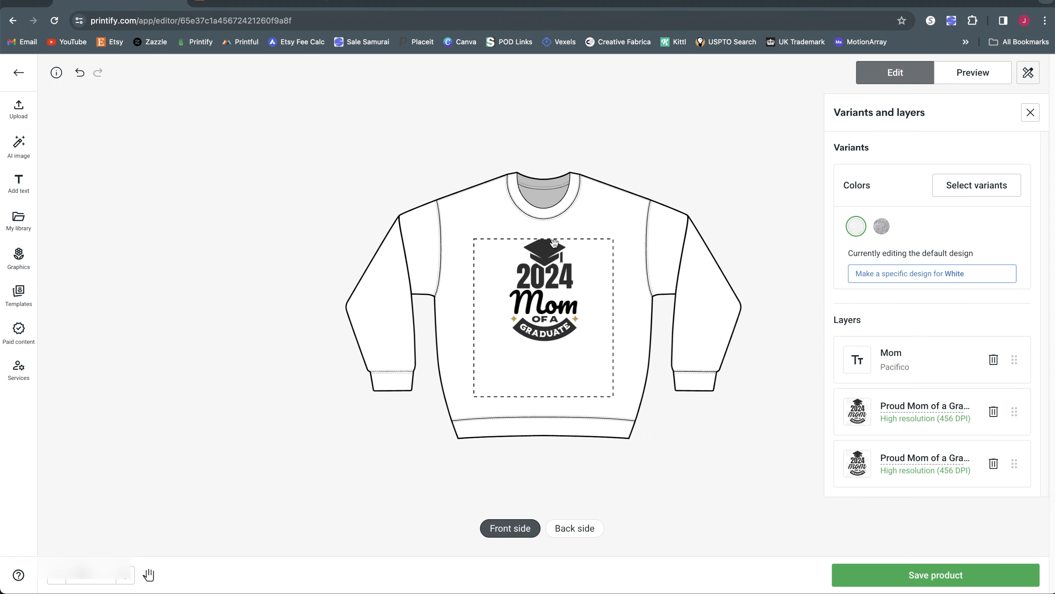
pyautogui.moveTo(472, 217); pyautogui.dragTo(599, 357)
pyautogui.moveTo(552, 249); pyautogui.dragTo(546, 254)
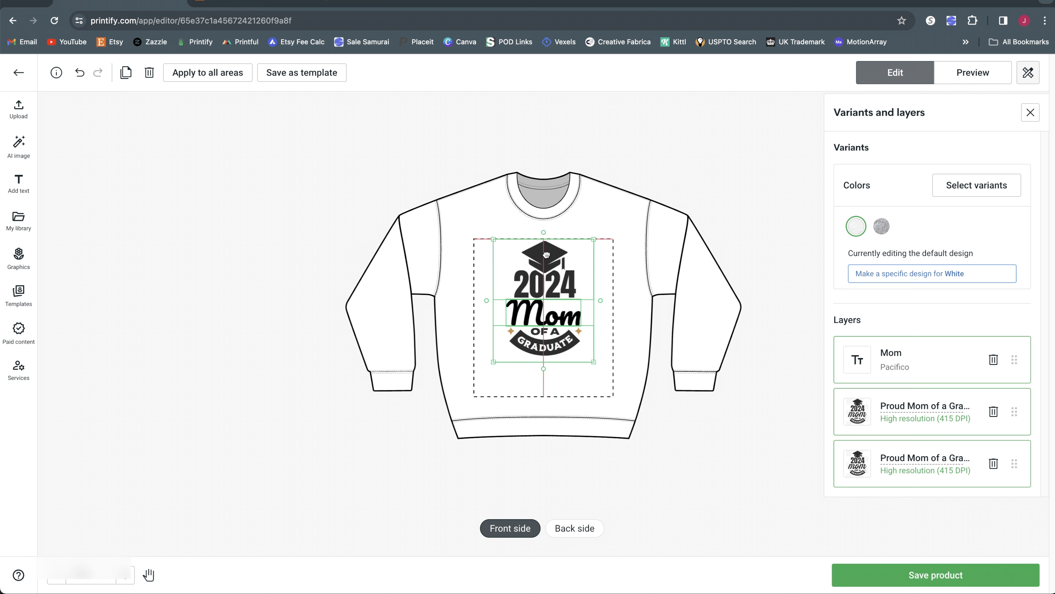
pyautogui.click(712, 287)
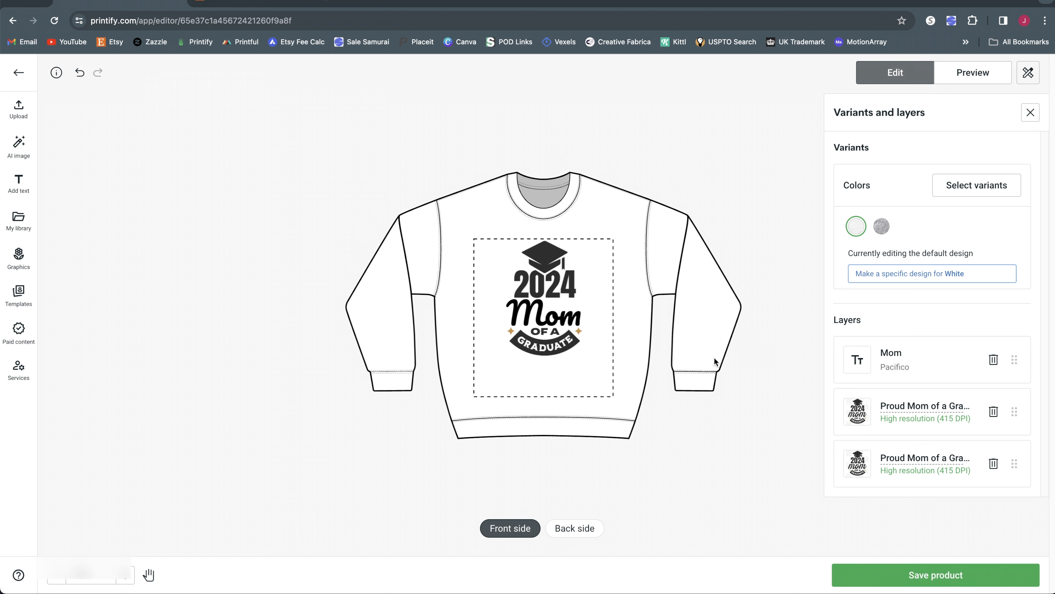
# Step: Inspect the "Mom" text layer on the sweatshirt's front and check that its wording can be edited
pyautogui.click(573, 317)
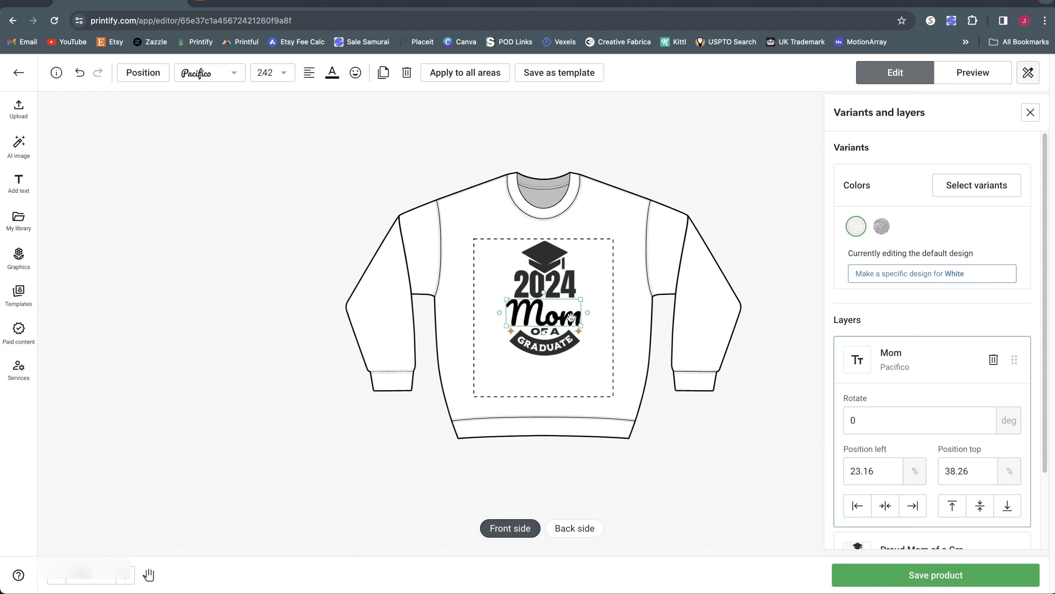
pyautogui.click(723, 280)
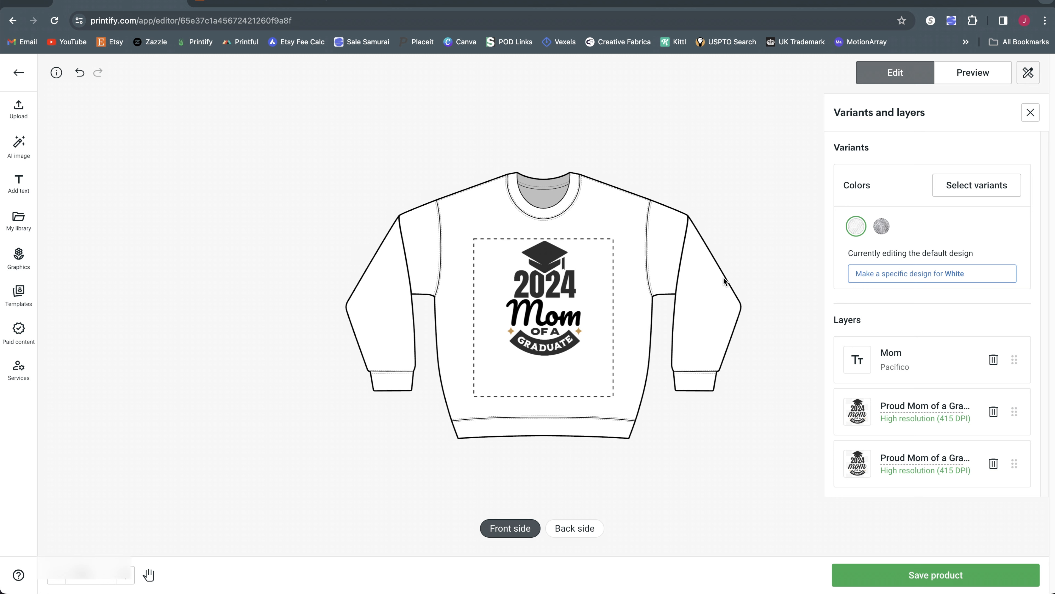
pyautogui.click(514, 309)
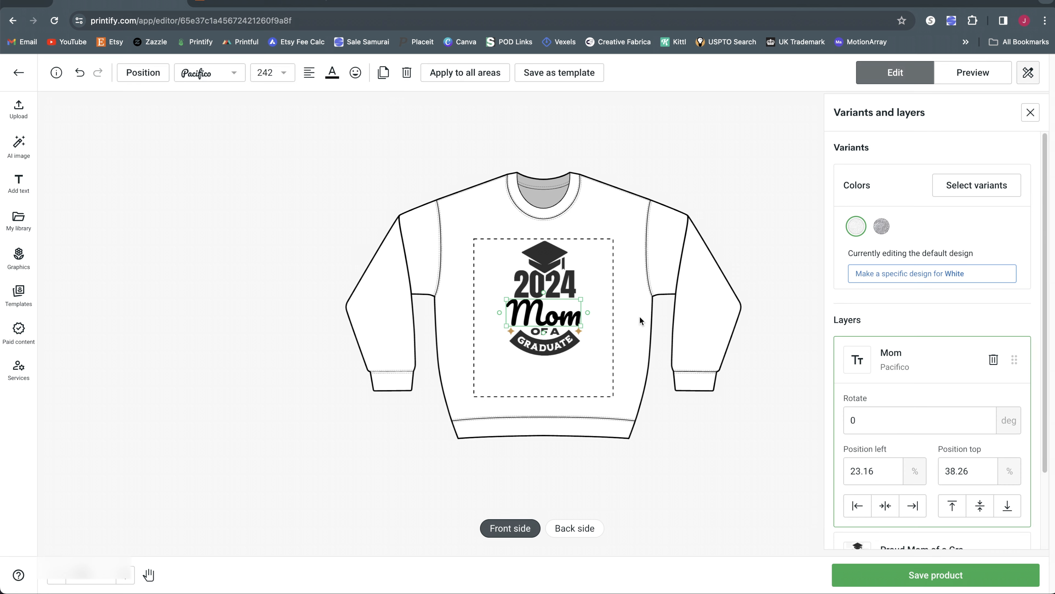
pyautogui.click(745, 309)
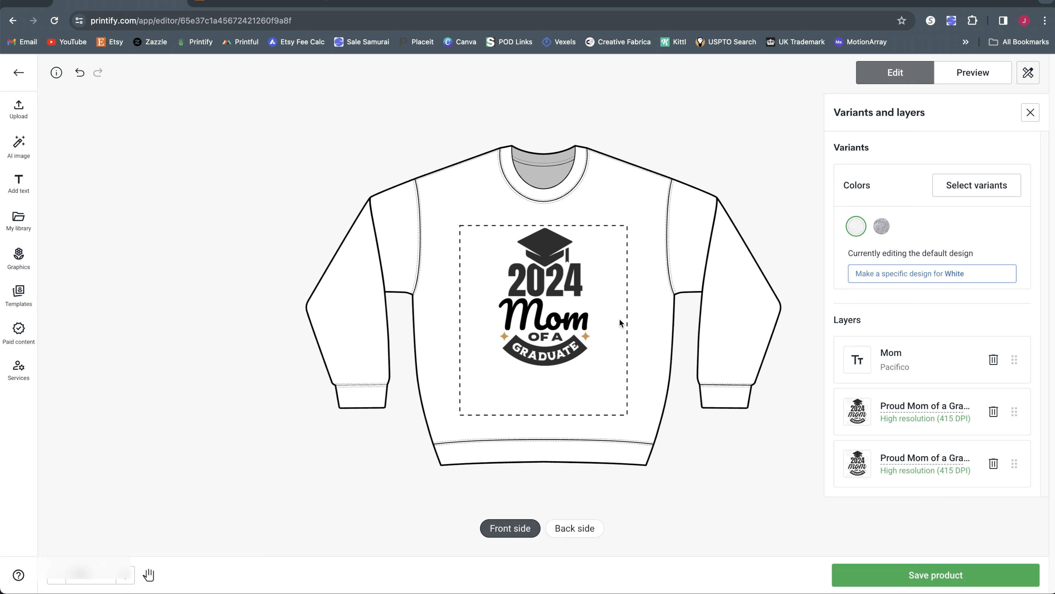
pyautogui.click(590, 324)
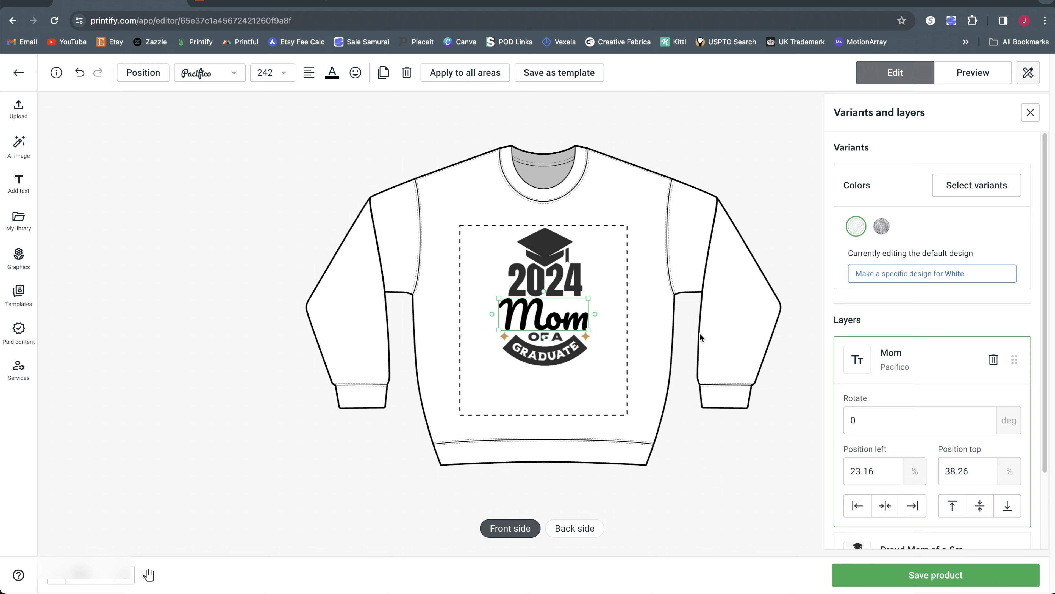
pyautogui.doubleClick(526, 311)
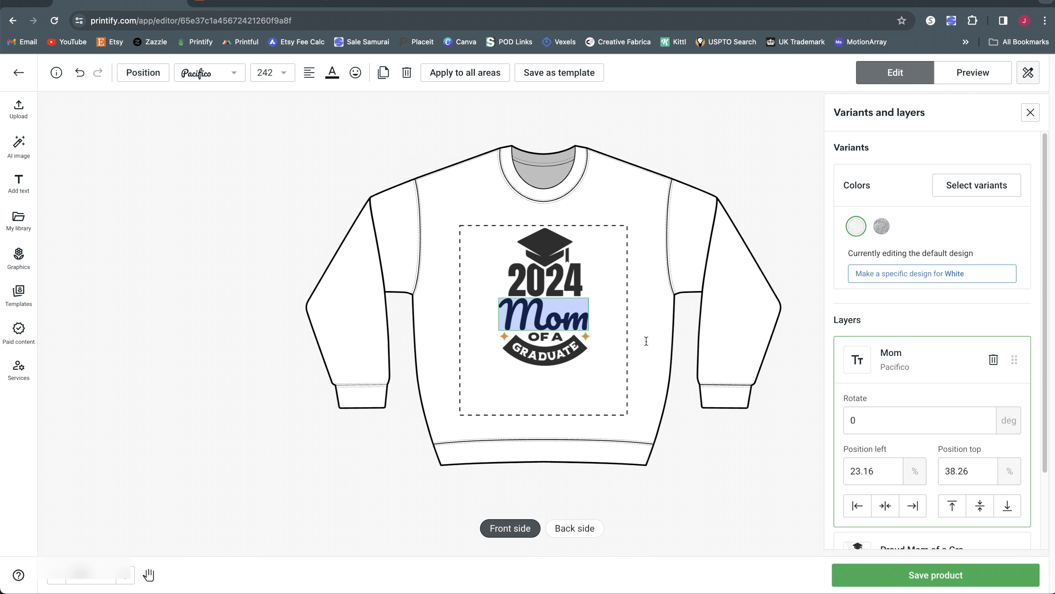
pyautogui.click(703, 443)
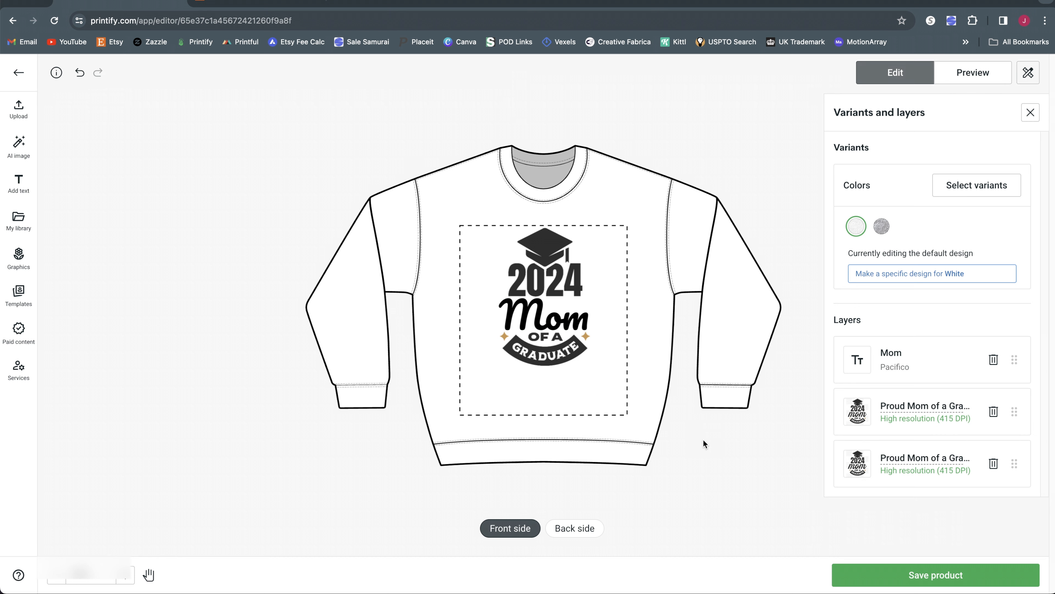